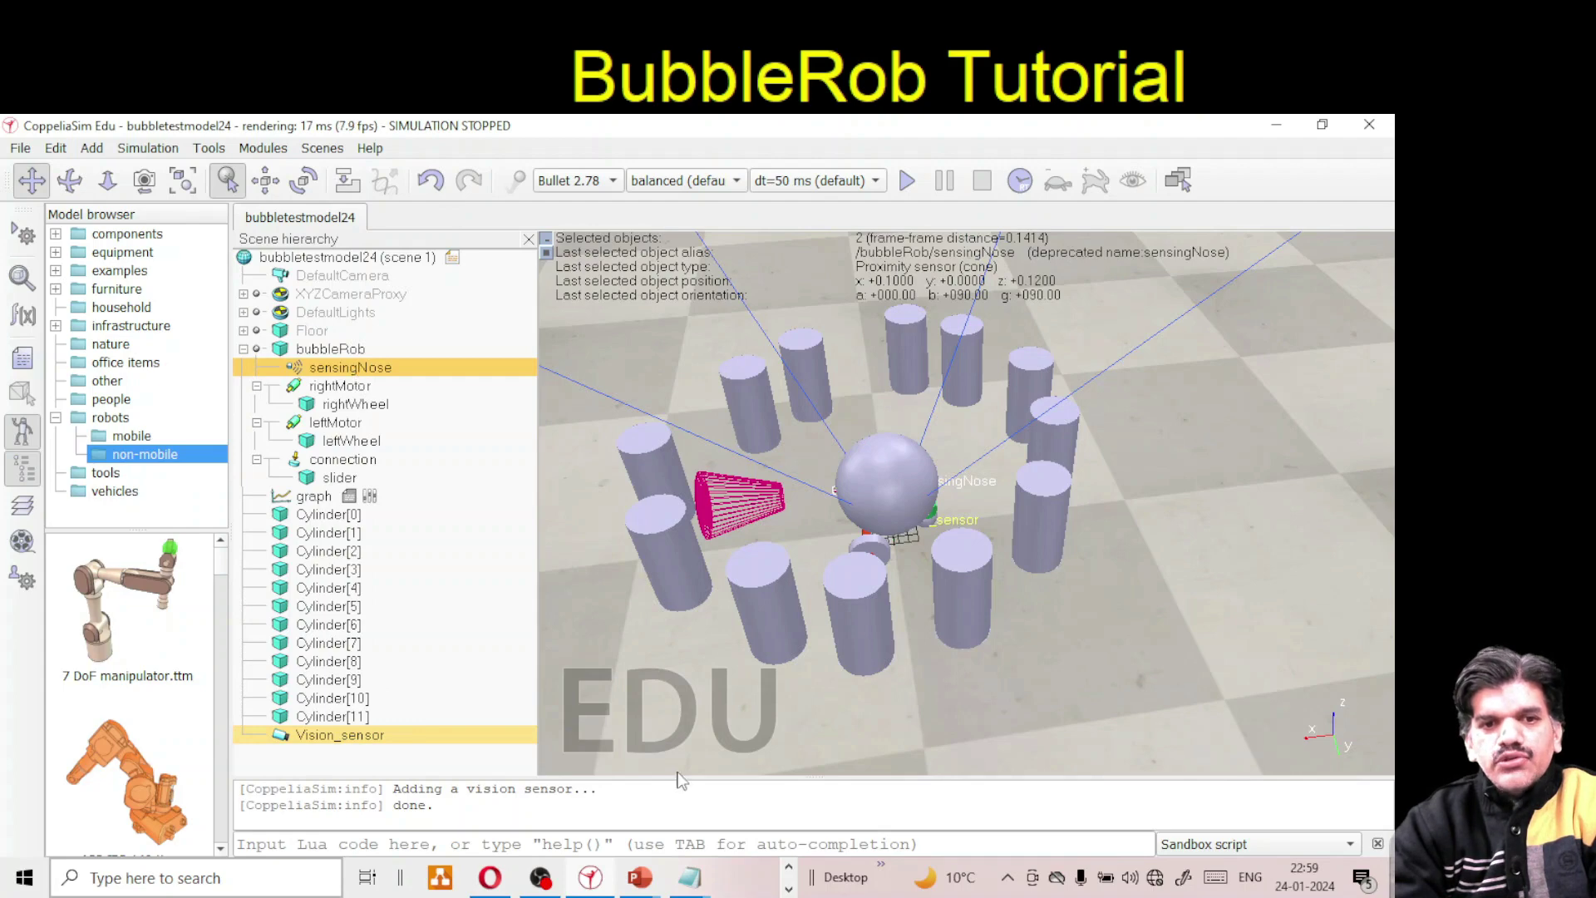
Make sensingNose the parent of the vision sensor, then select the sensor
left_click(56, 148)
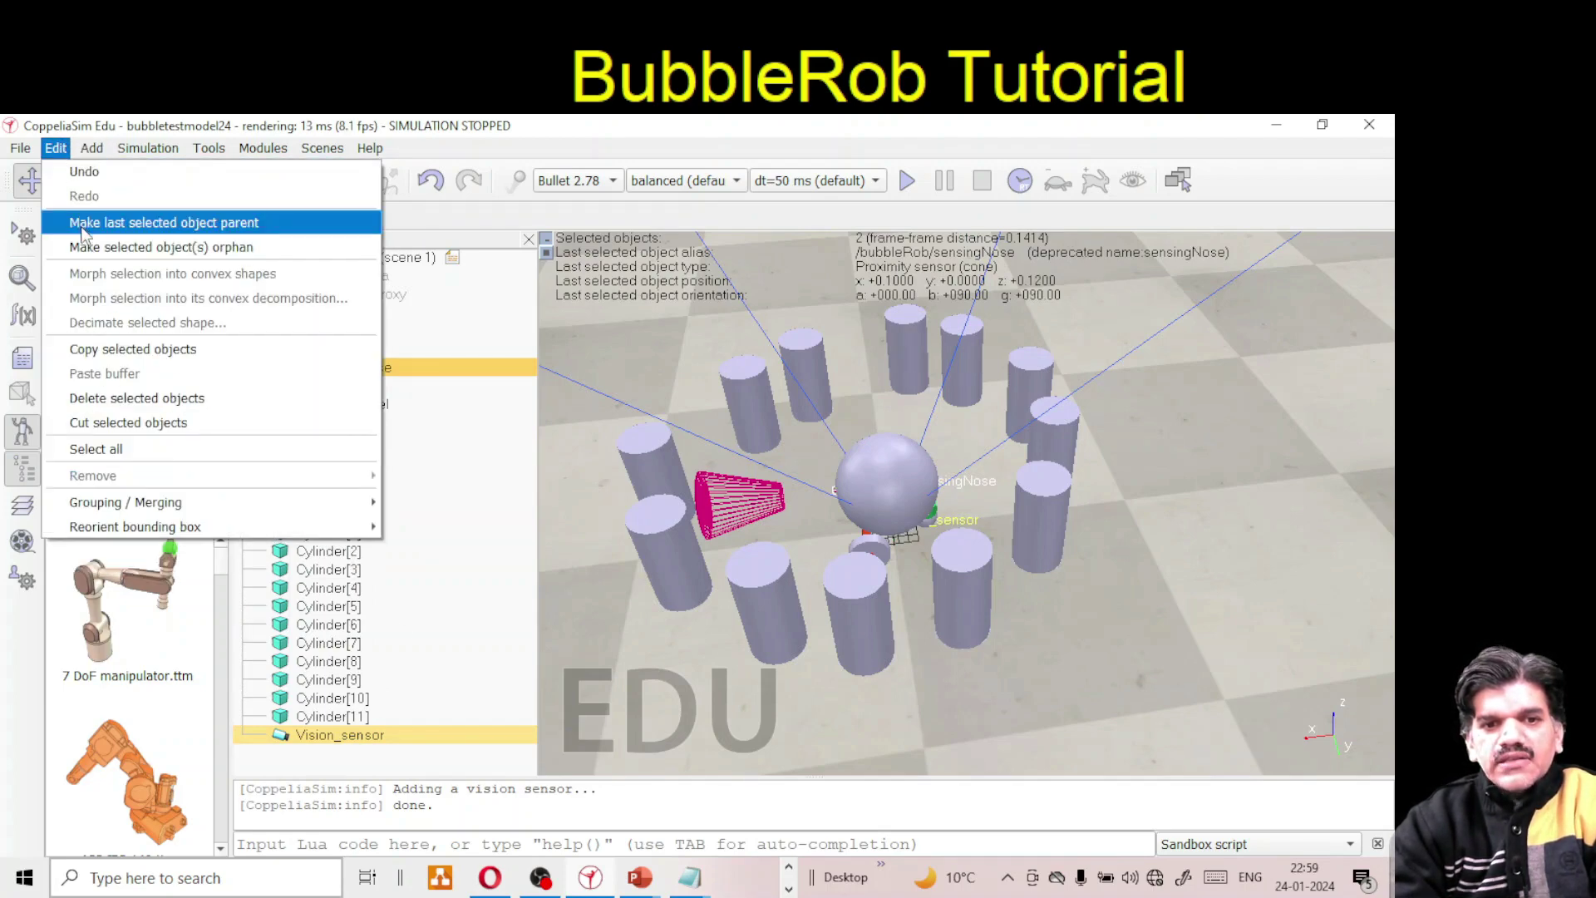
left_click(81, 223)
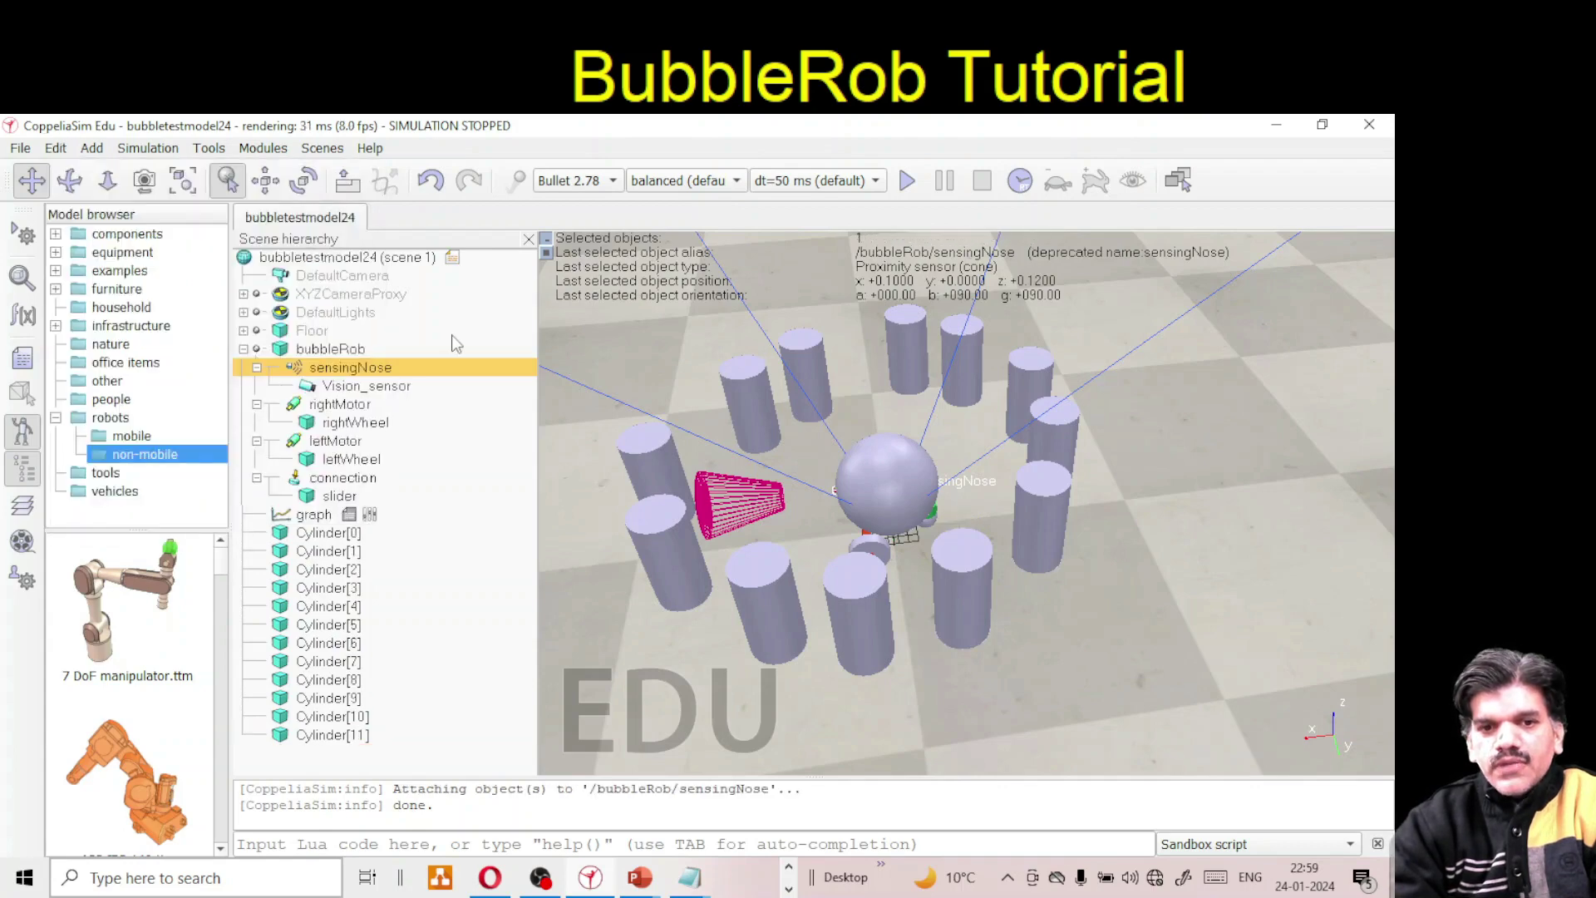
left_click(371, 387)
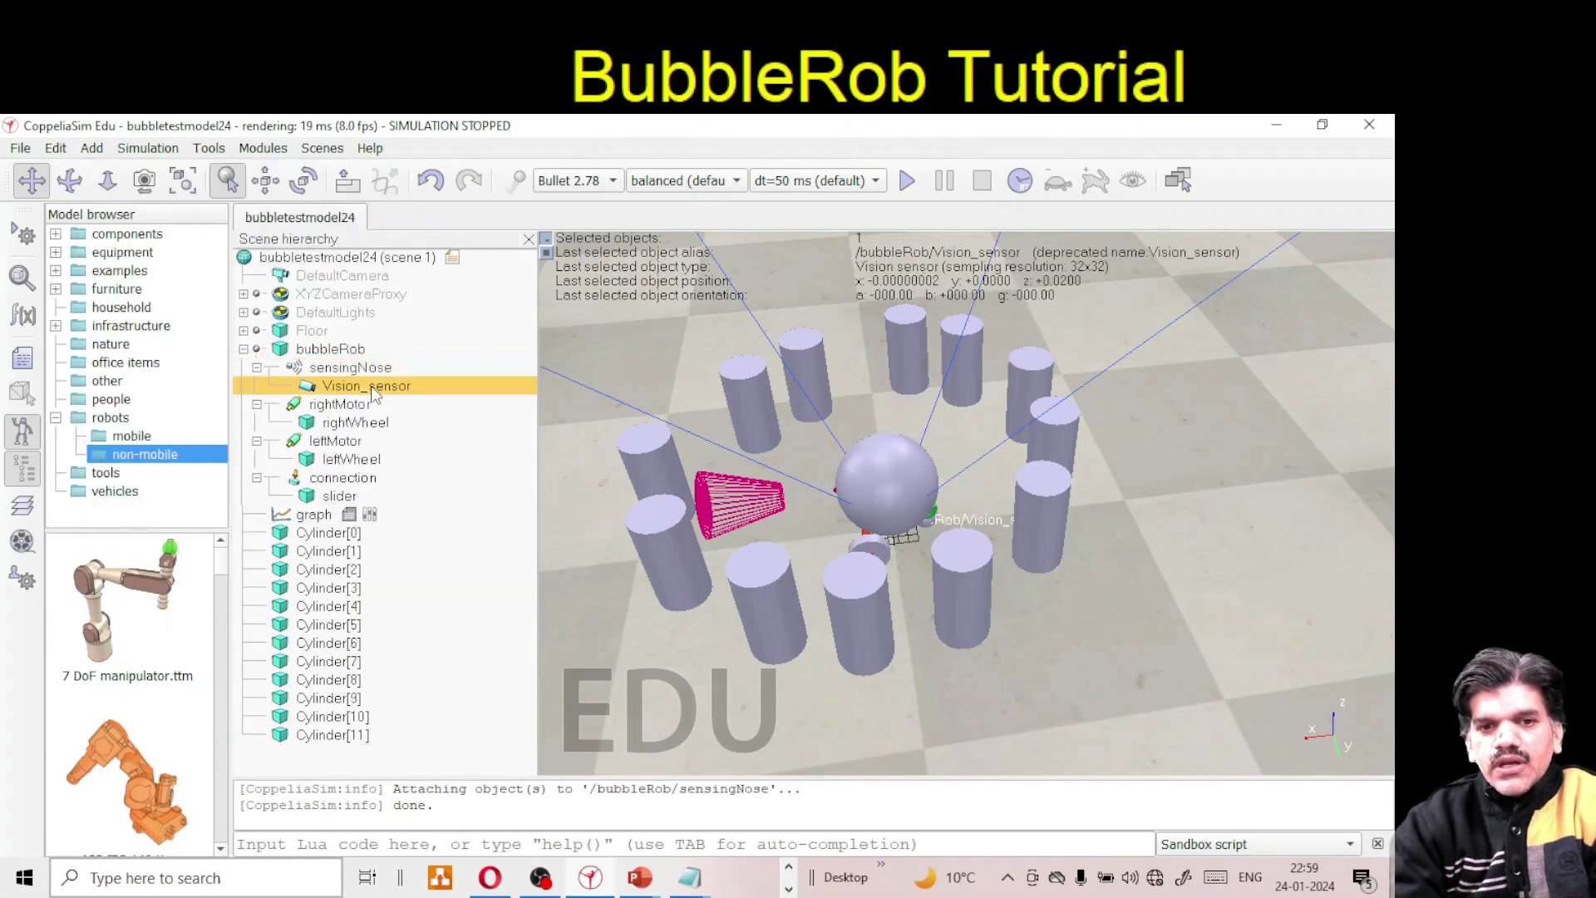
Set the vision sensor's position to X 0, Y 0, Z 0 relative to its parent frame
left_click(266, 180)
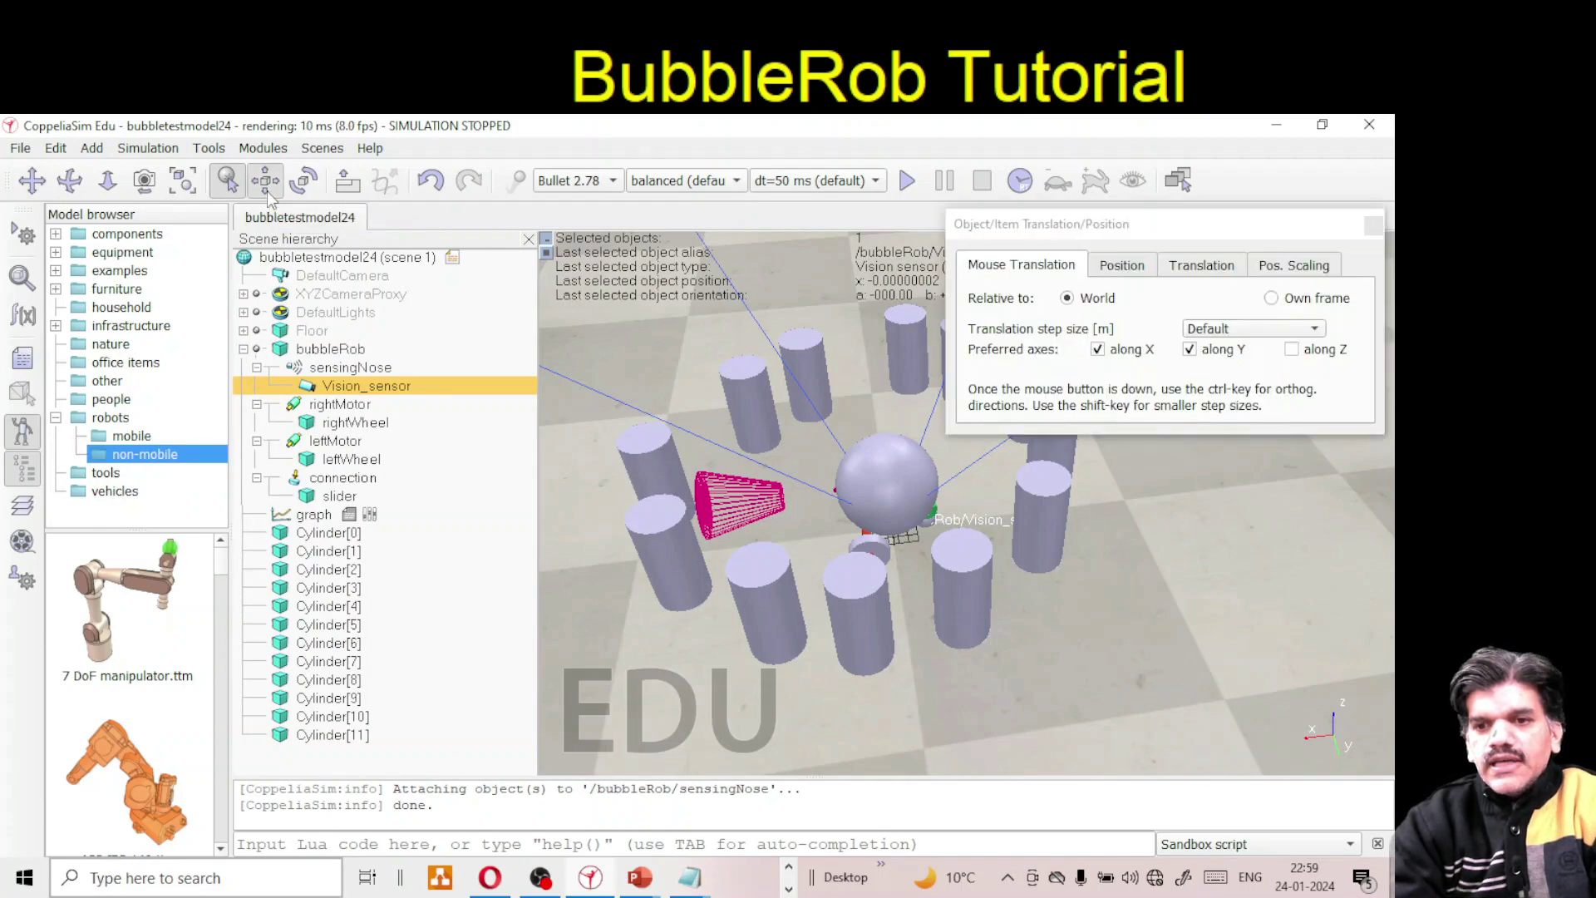
left_click(1123, 270)
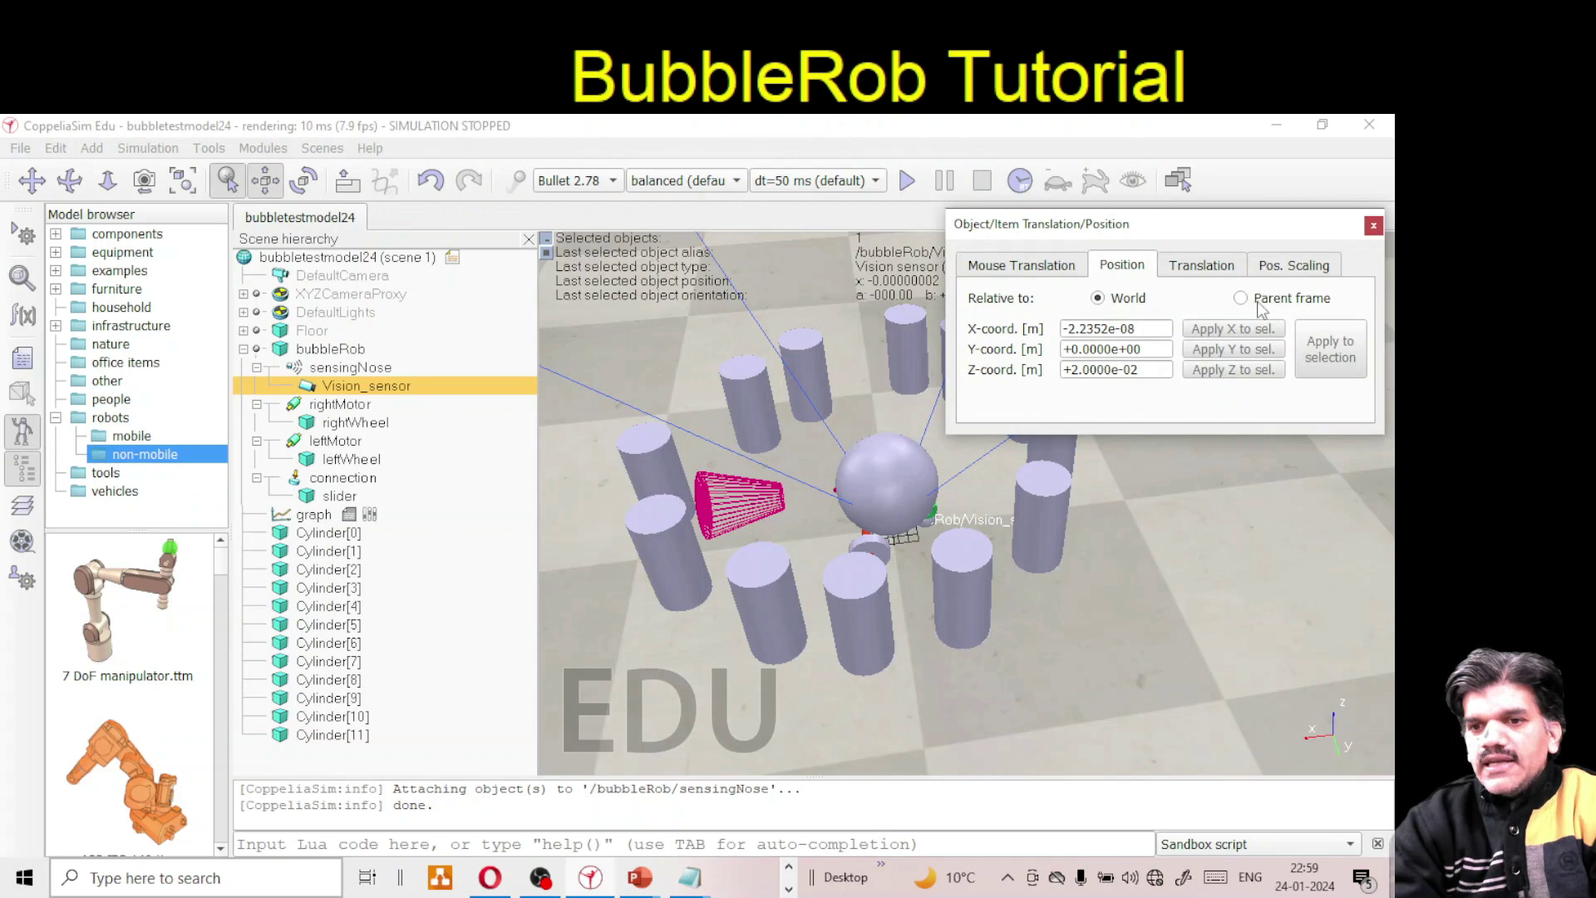
left_click(1241, 299)
left_click_drag(1163, 329, 1024, 330)
key("Tab")
type("0")
key("Tab")
type("0")
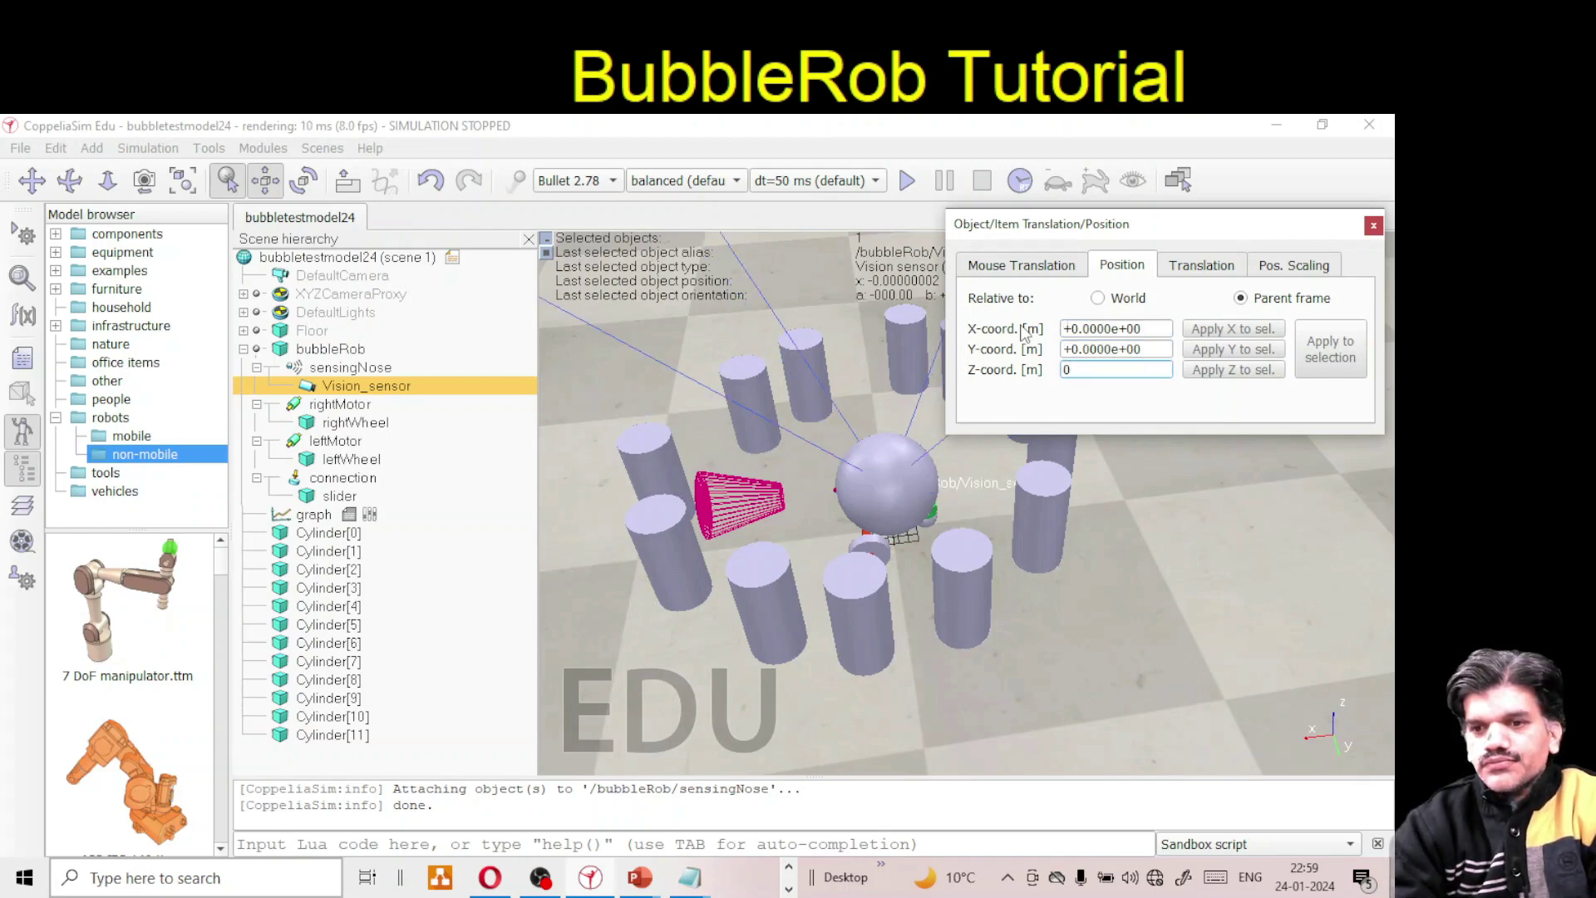
key("Return")
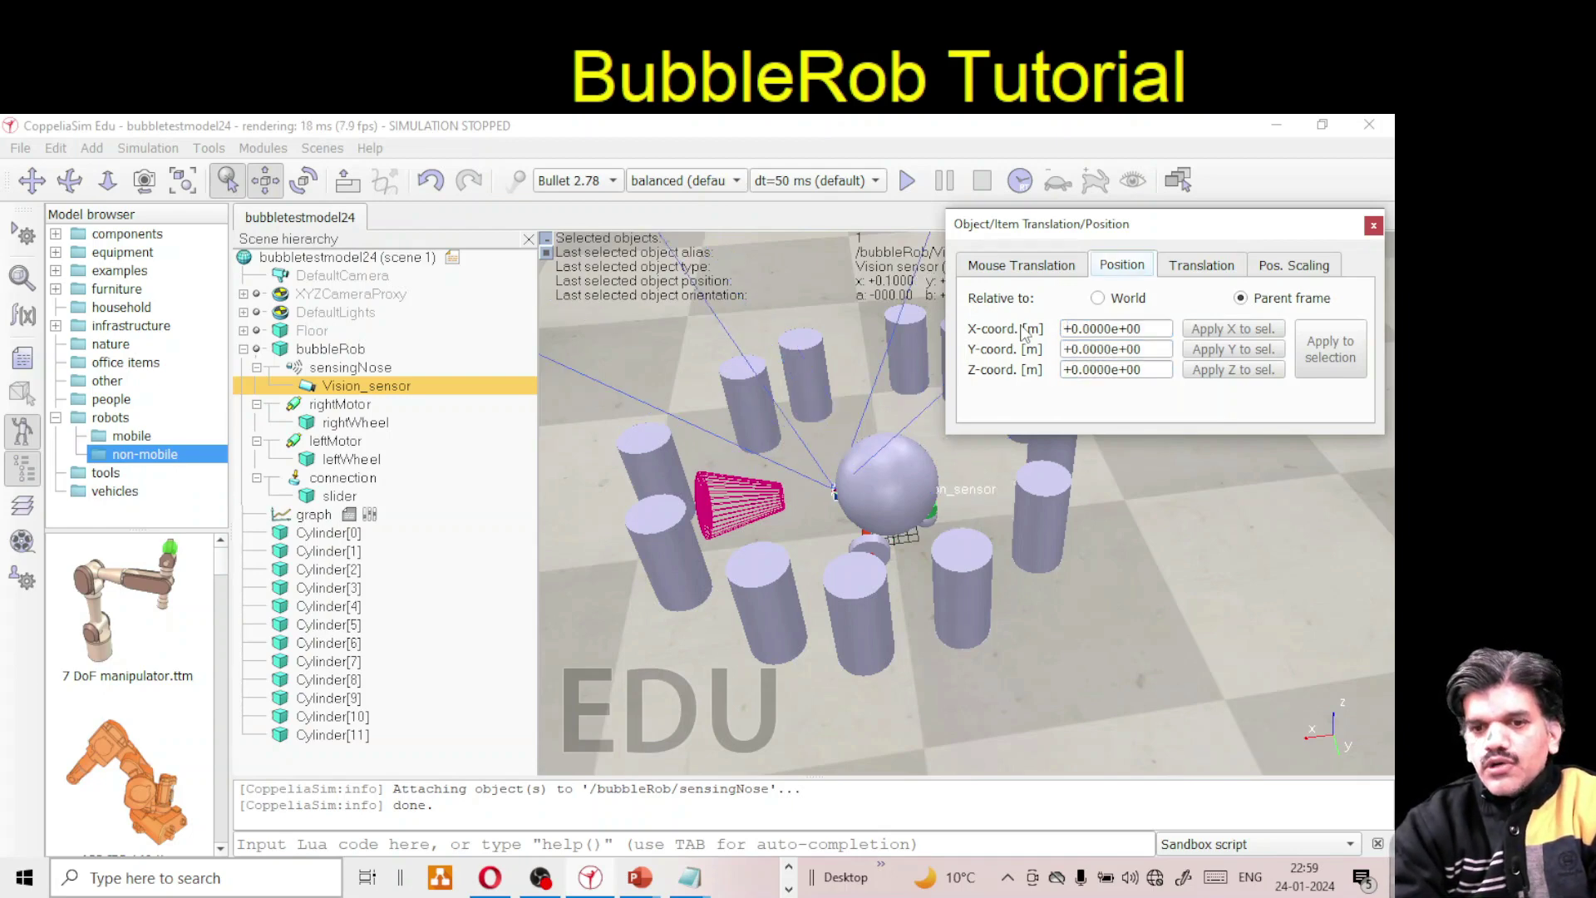
left_click(1374, 226)
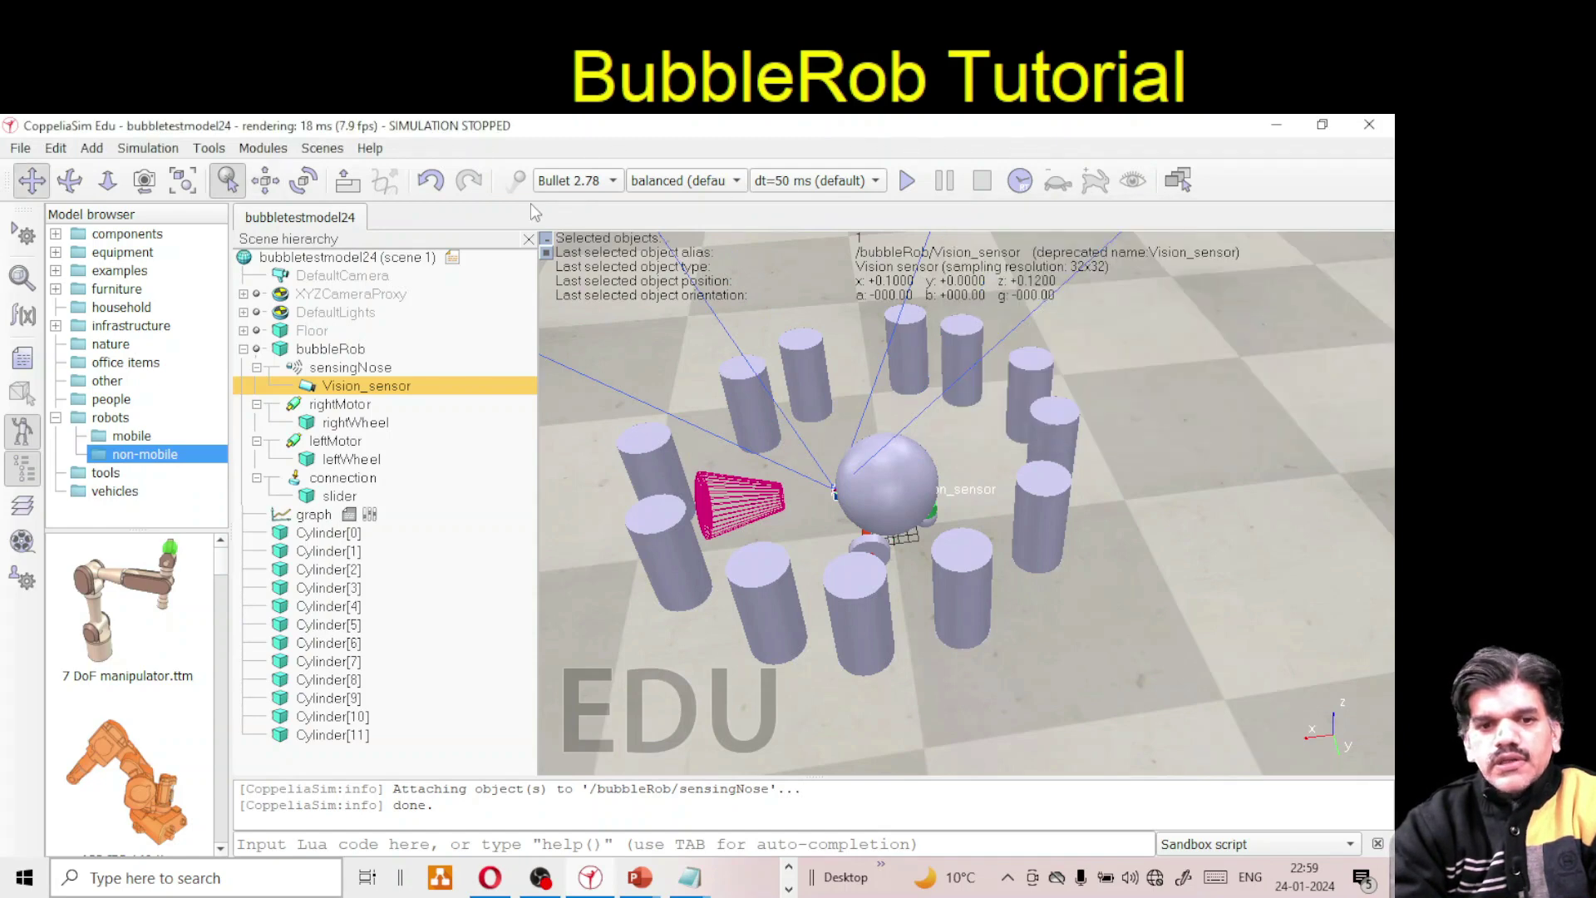
Set the vision sensor's Alpha, Beta and Gamma to 0 in the parent frame
left_click(304, 182)
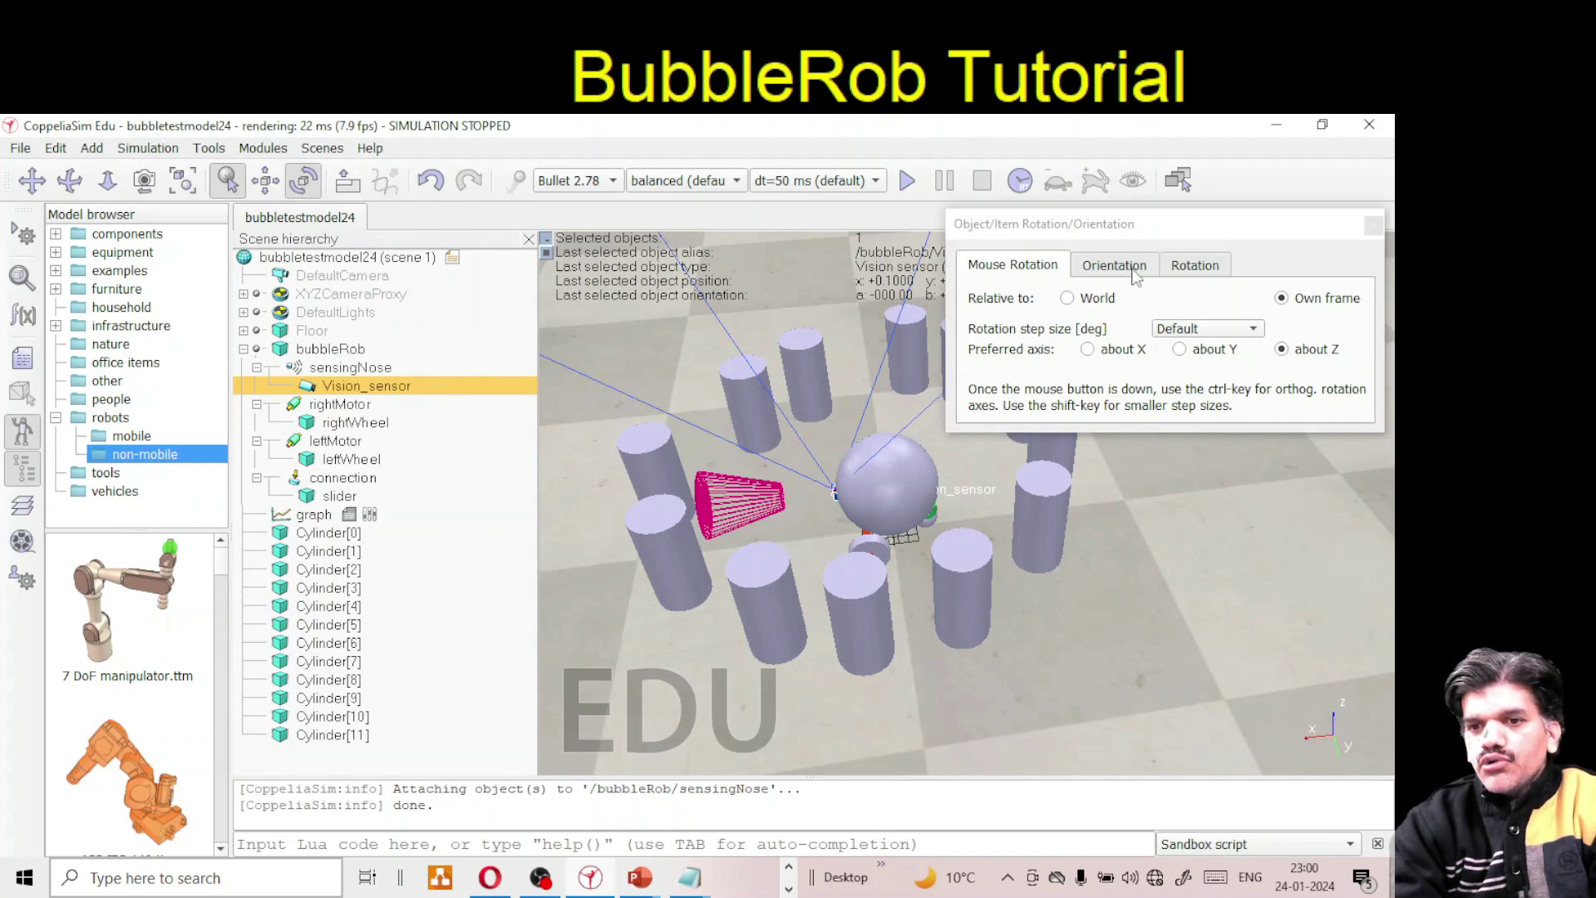
left_click(1135, 272)
left_click(1219, 298)
left_click(1204, 327)
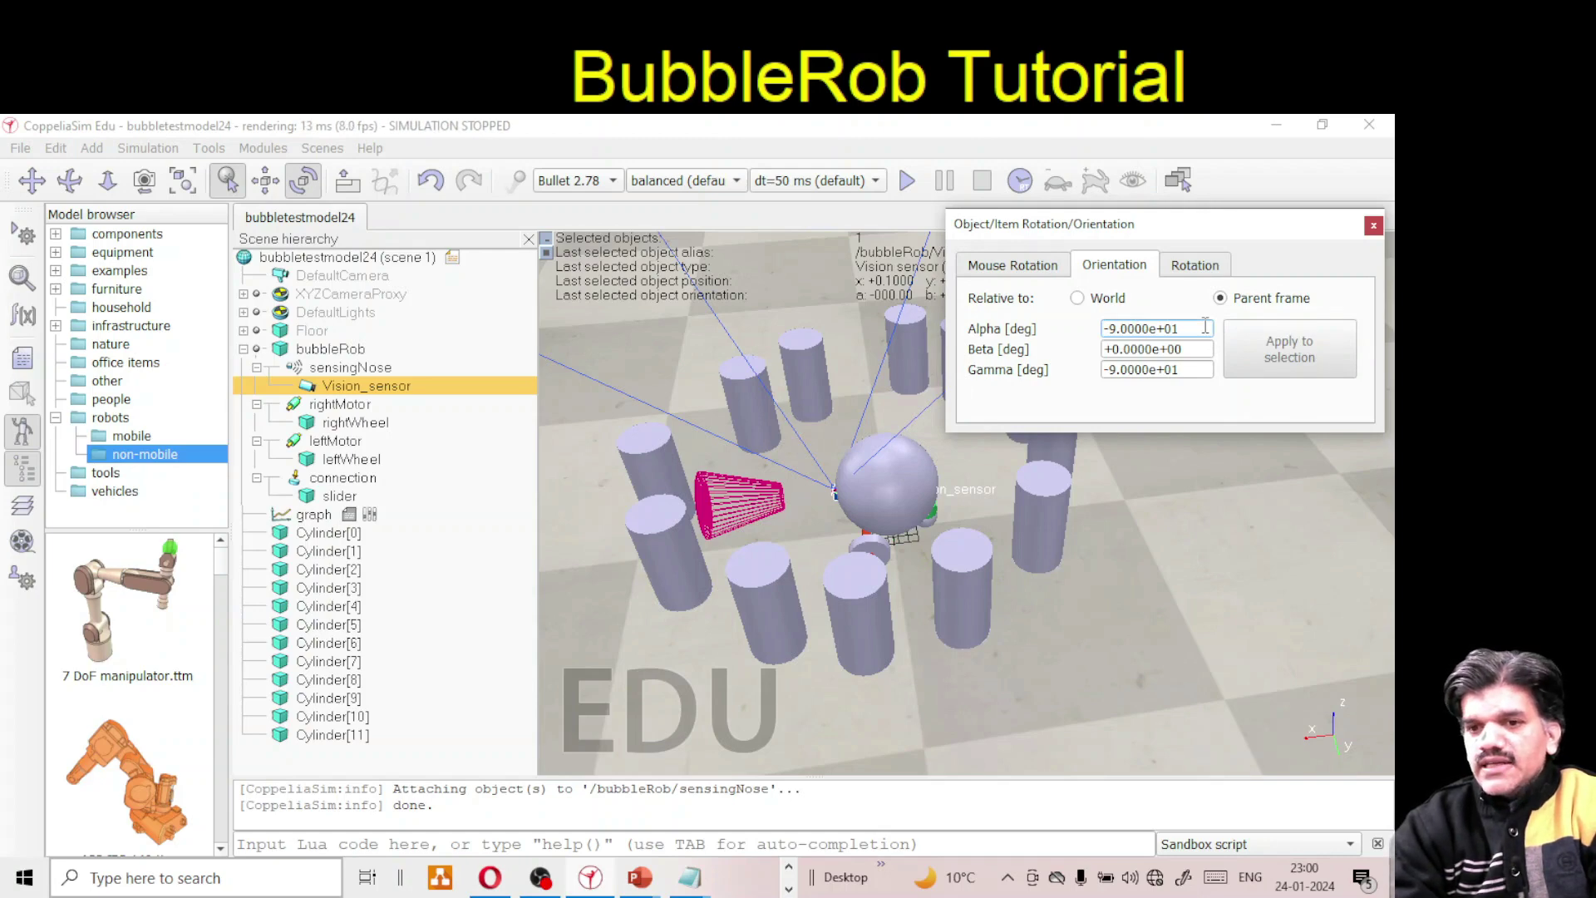
left_click_drag(1204, 327, 1095, 330)
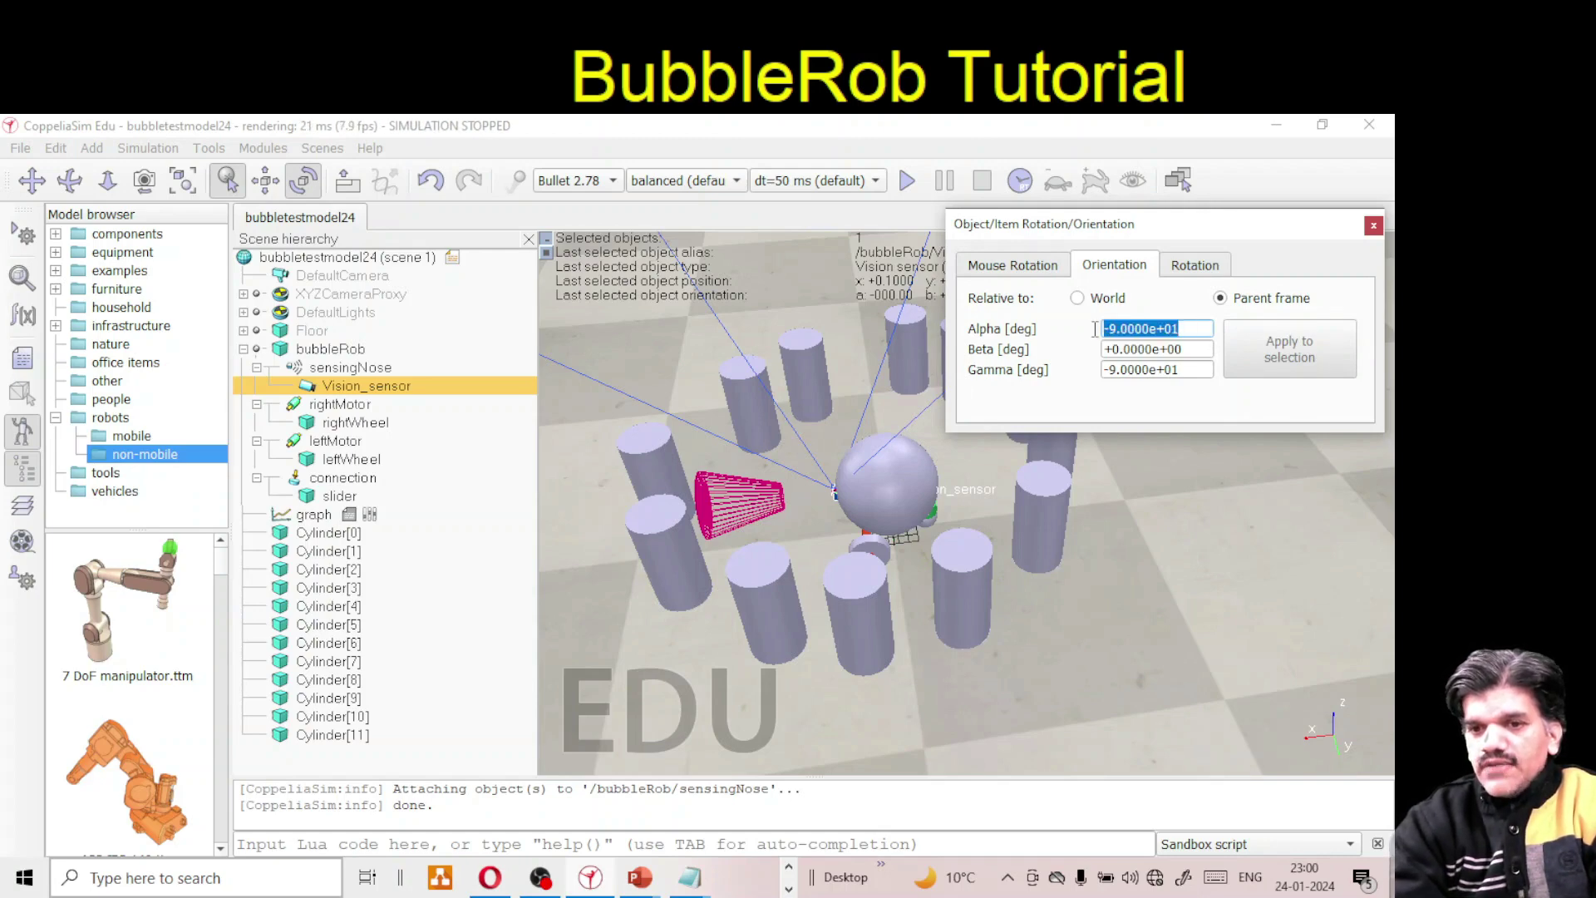
type("0")
key("Tab")
type("0")
key("Tab")
type("0")
key("Tab")
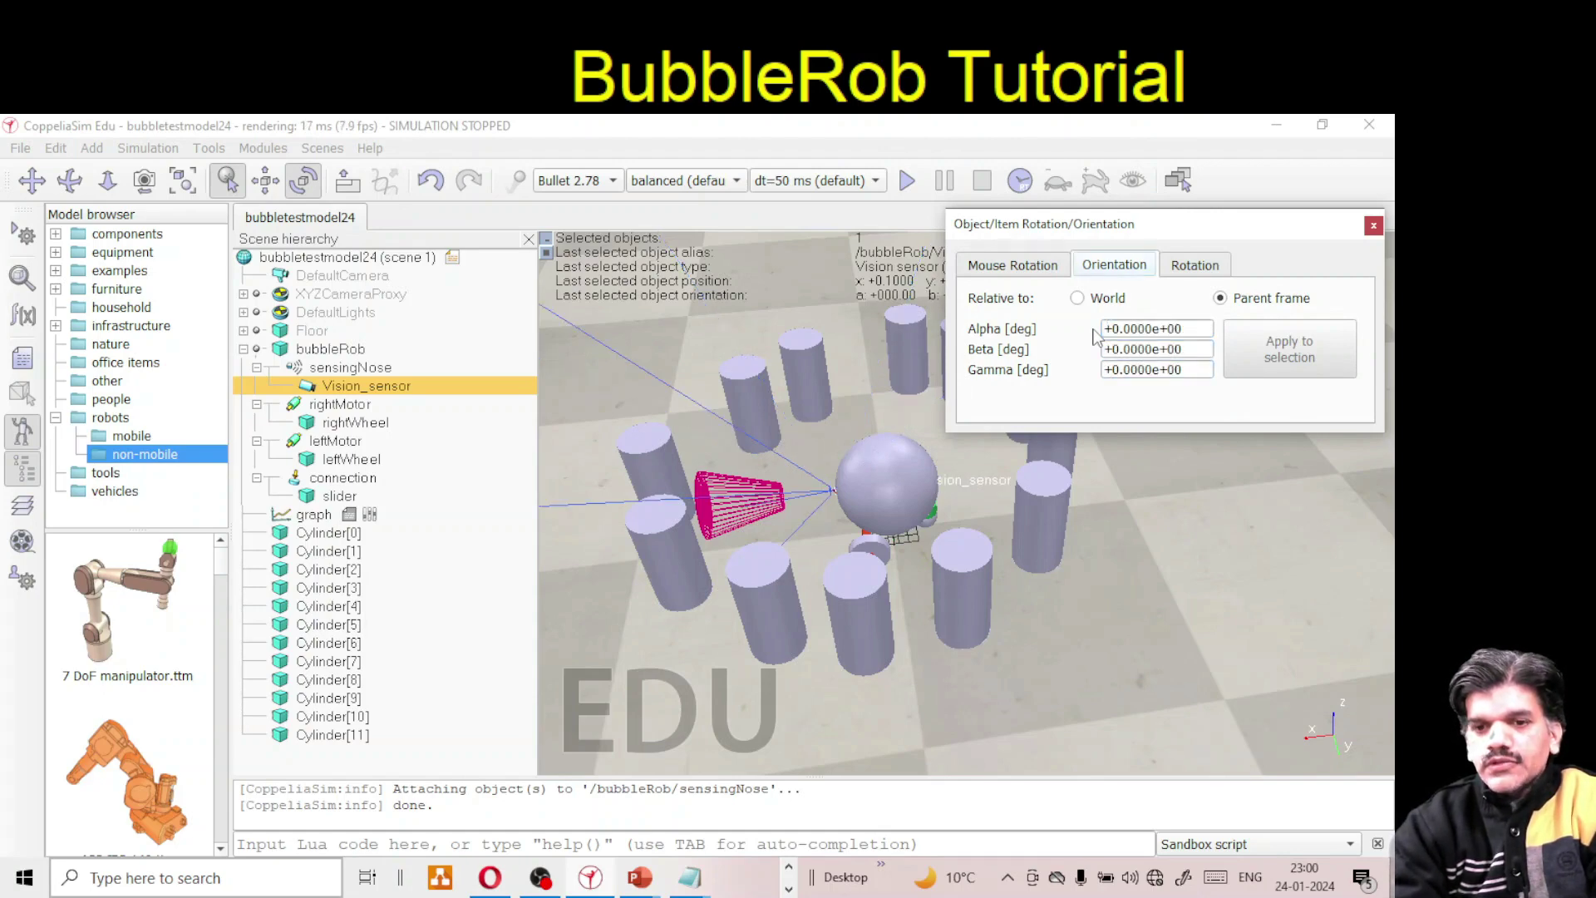
left_click(1373, 226)
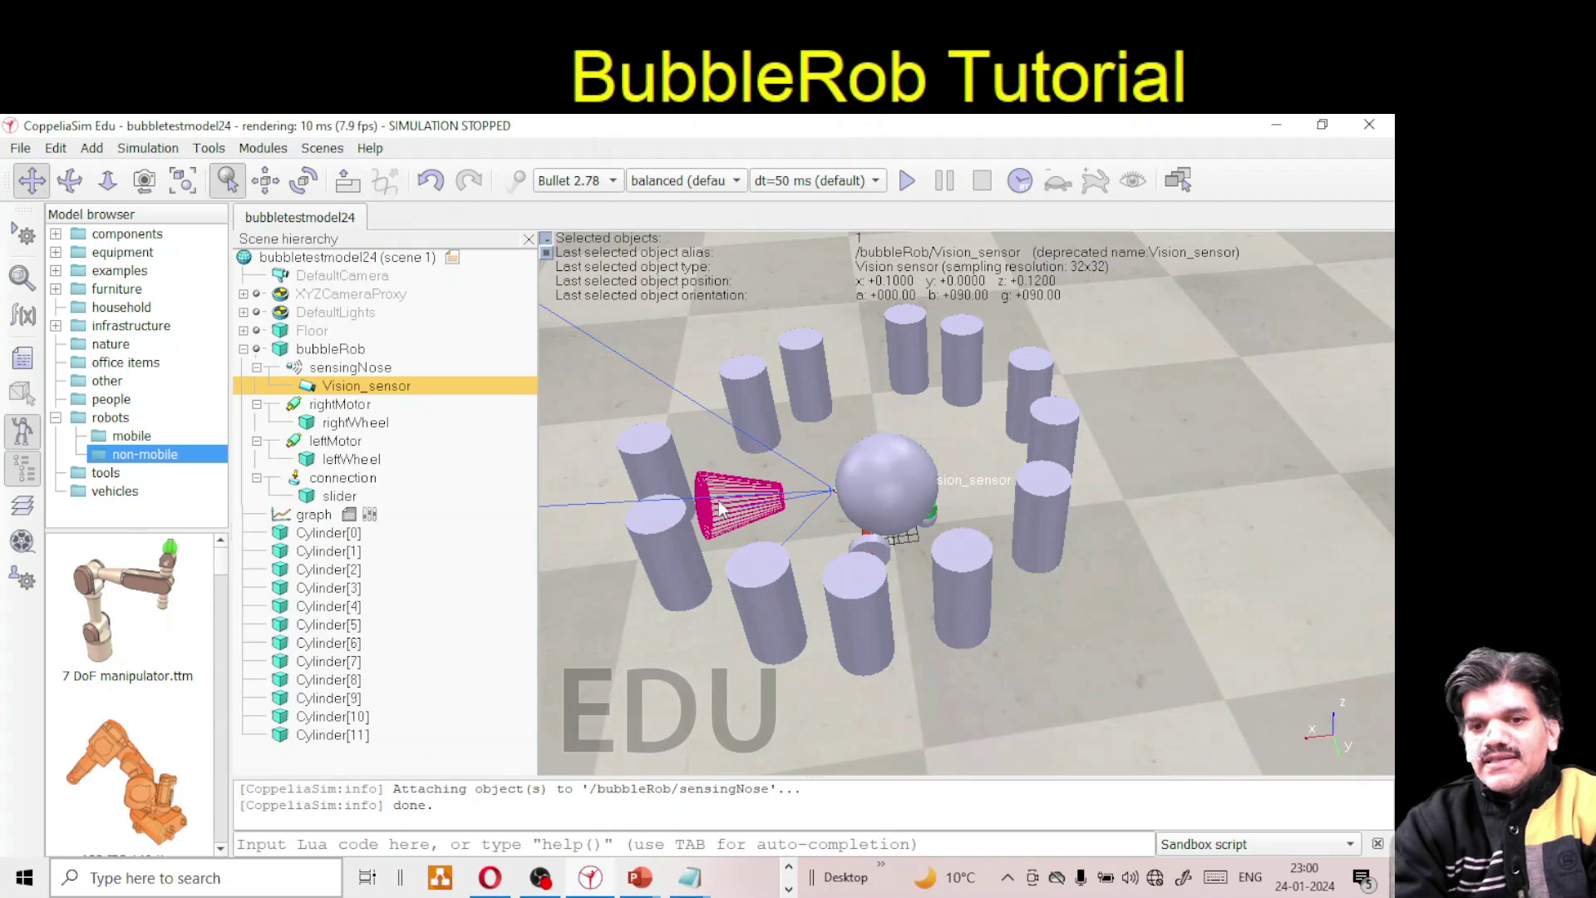
Save the bubbletestmodel24 scene with Ctrl+S
key("ctrl+s")
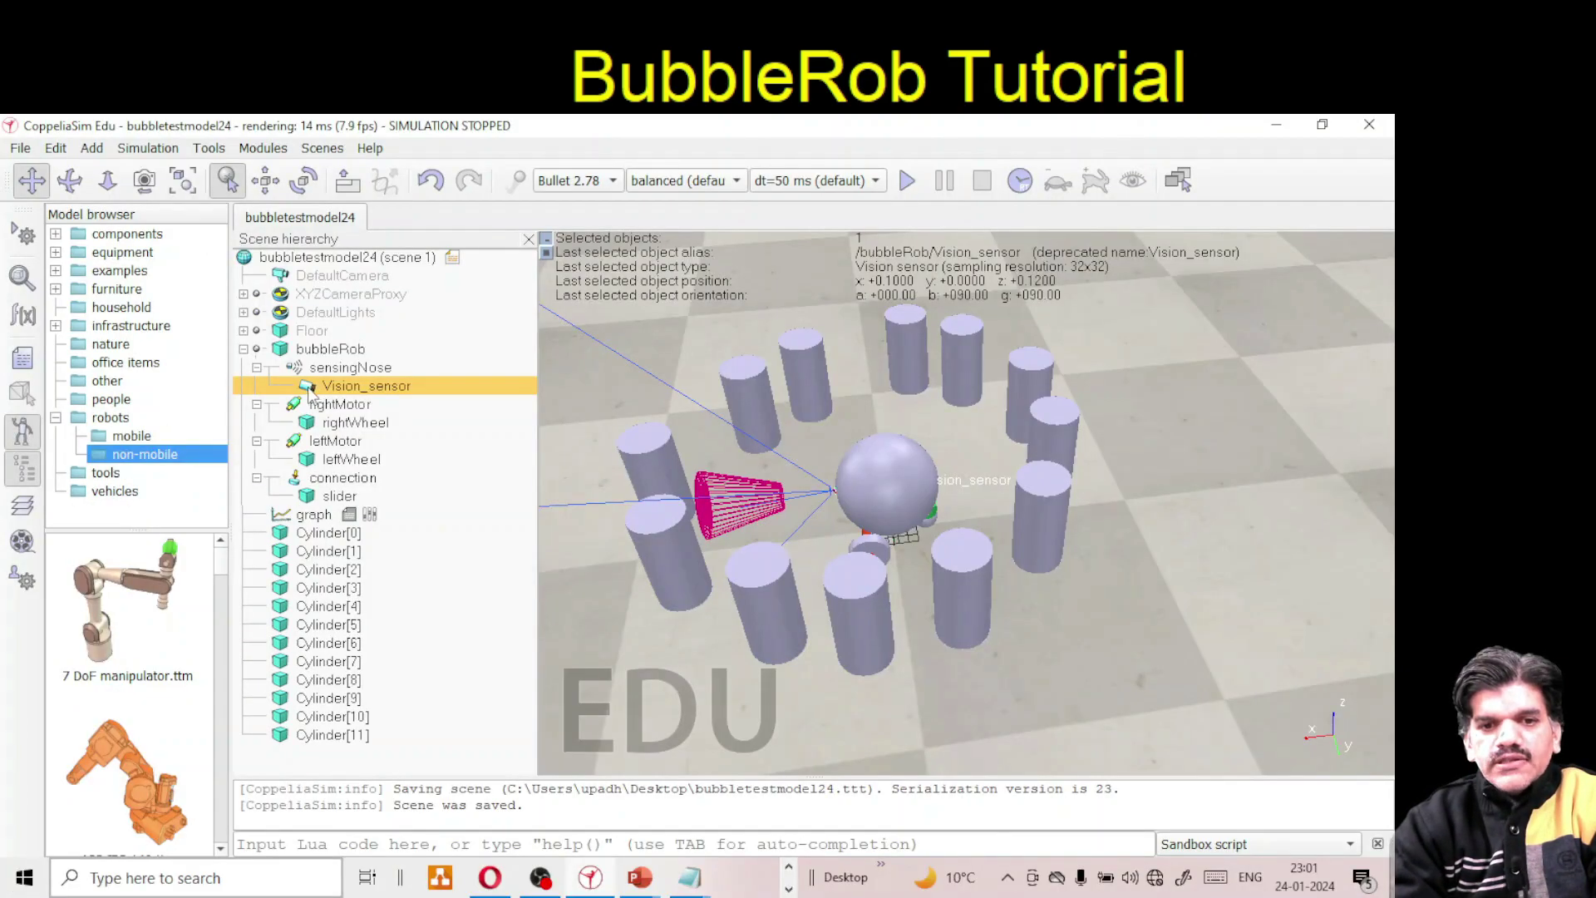
In Vision_sensor's properties, set far clipping to 1 and resolution X/Y to 256
double_click(308, 387)
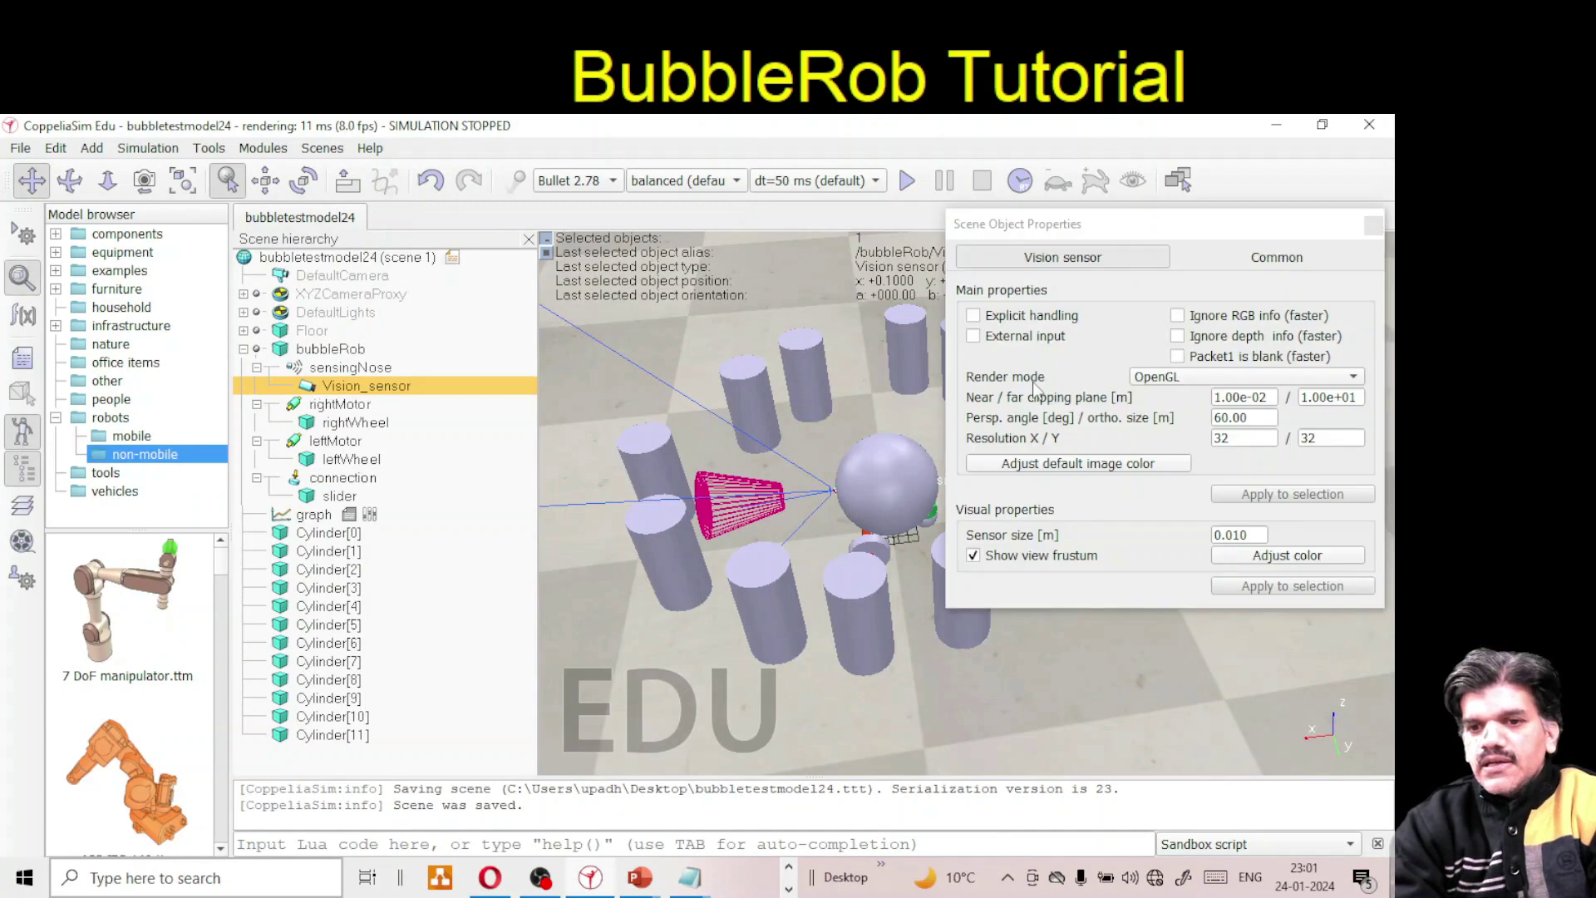
left_click(979, 413)
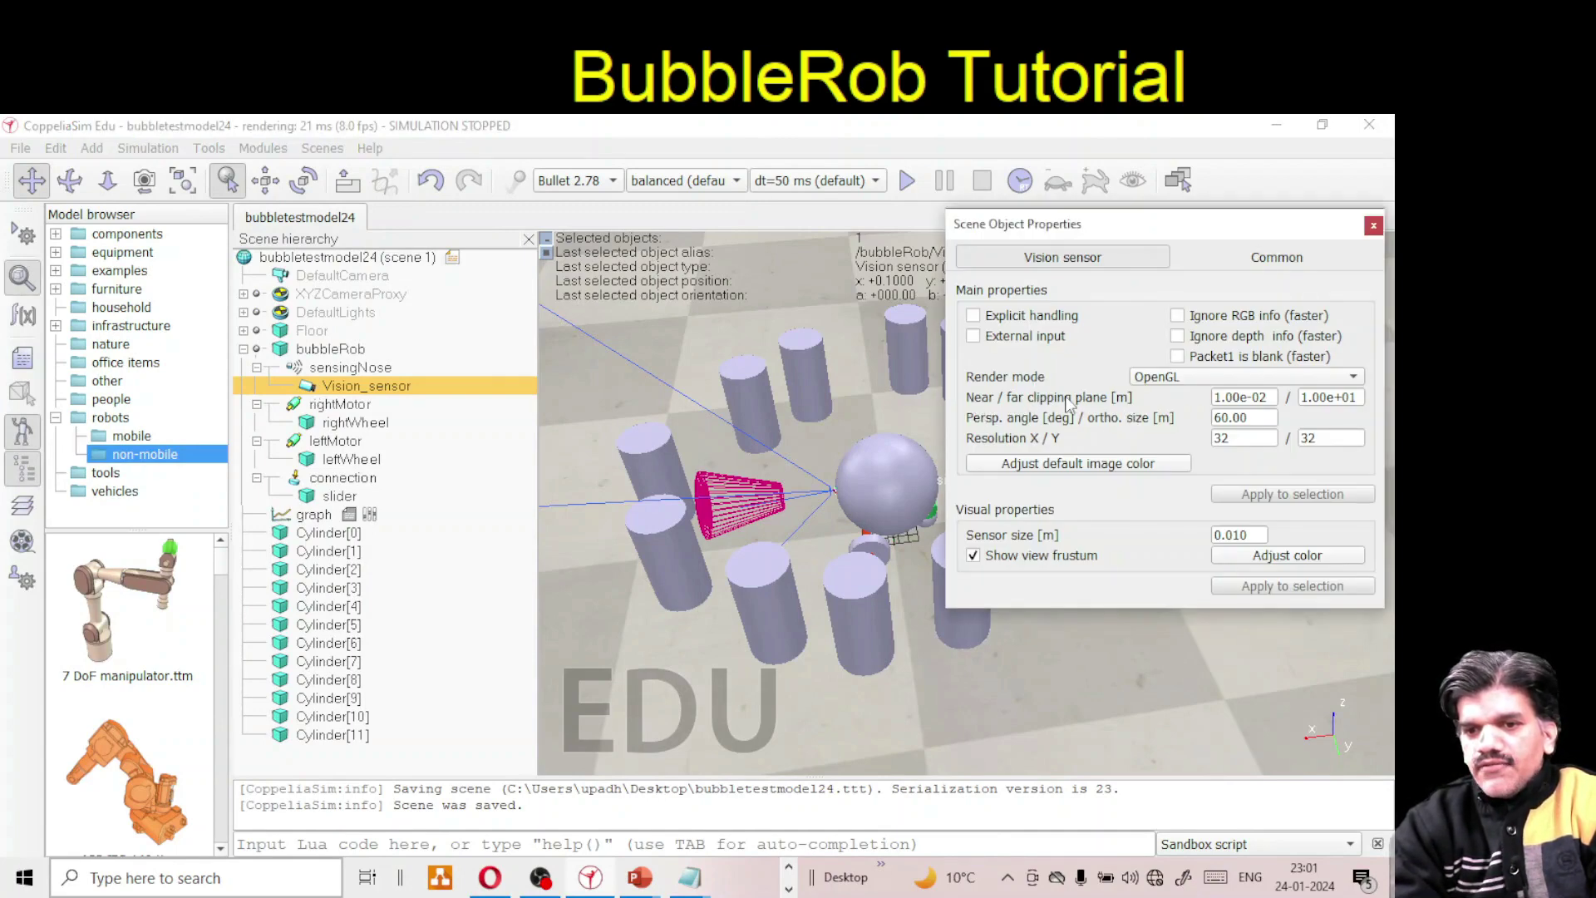
left_click_drag(1357, 398, 1134, 435)
type("1")
key("BackSpace")
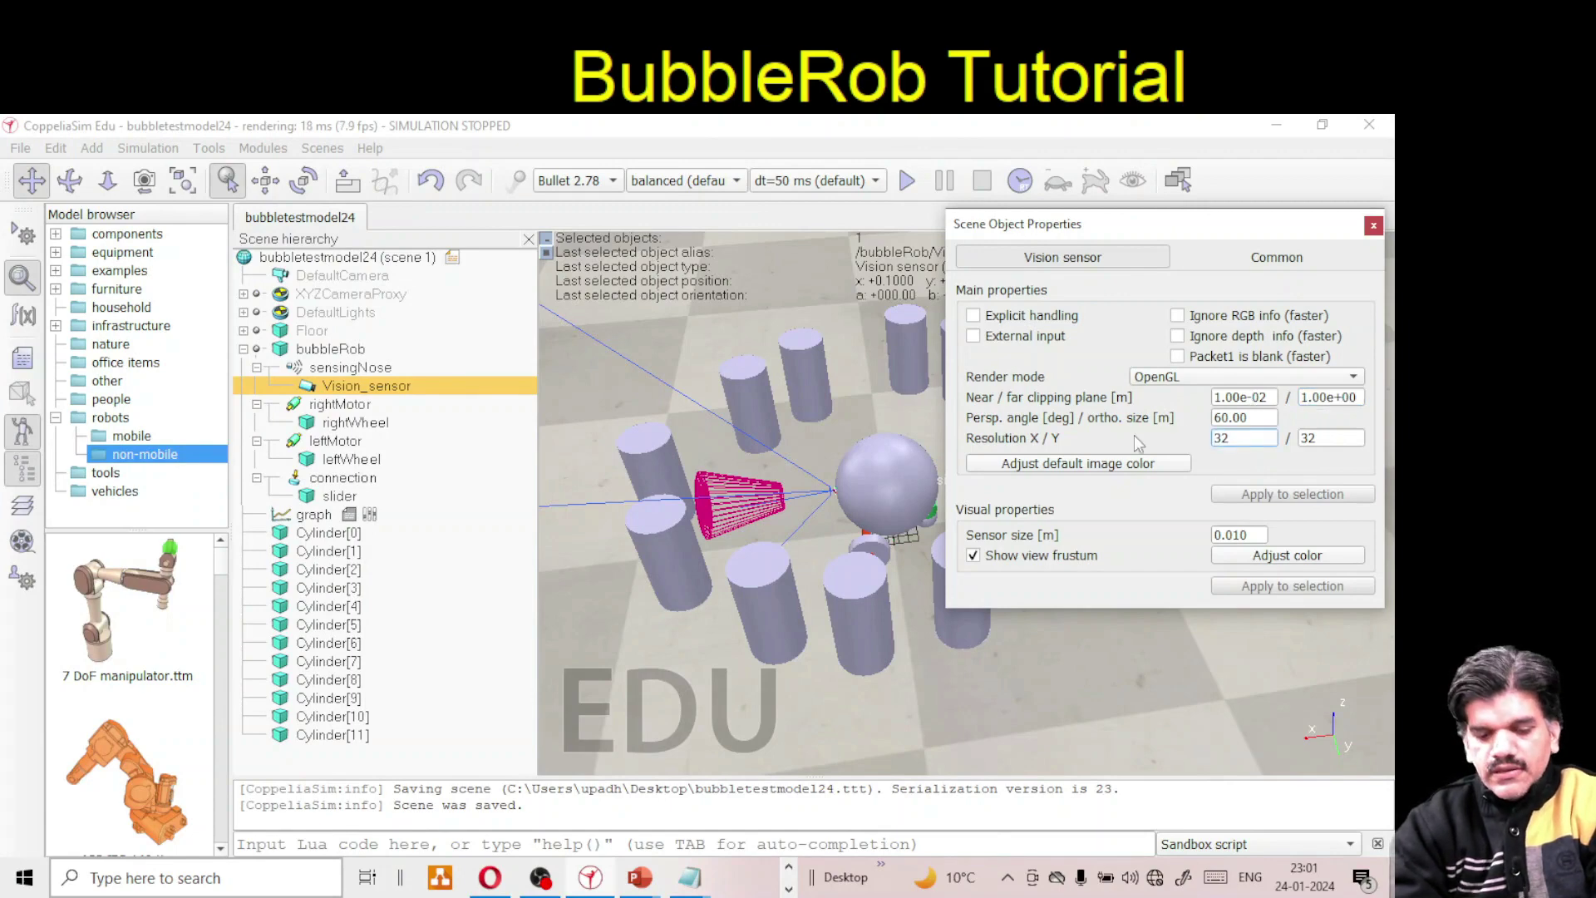
type("256")
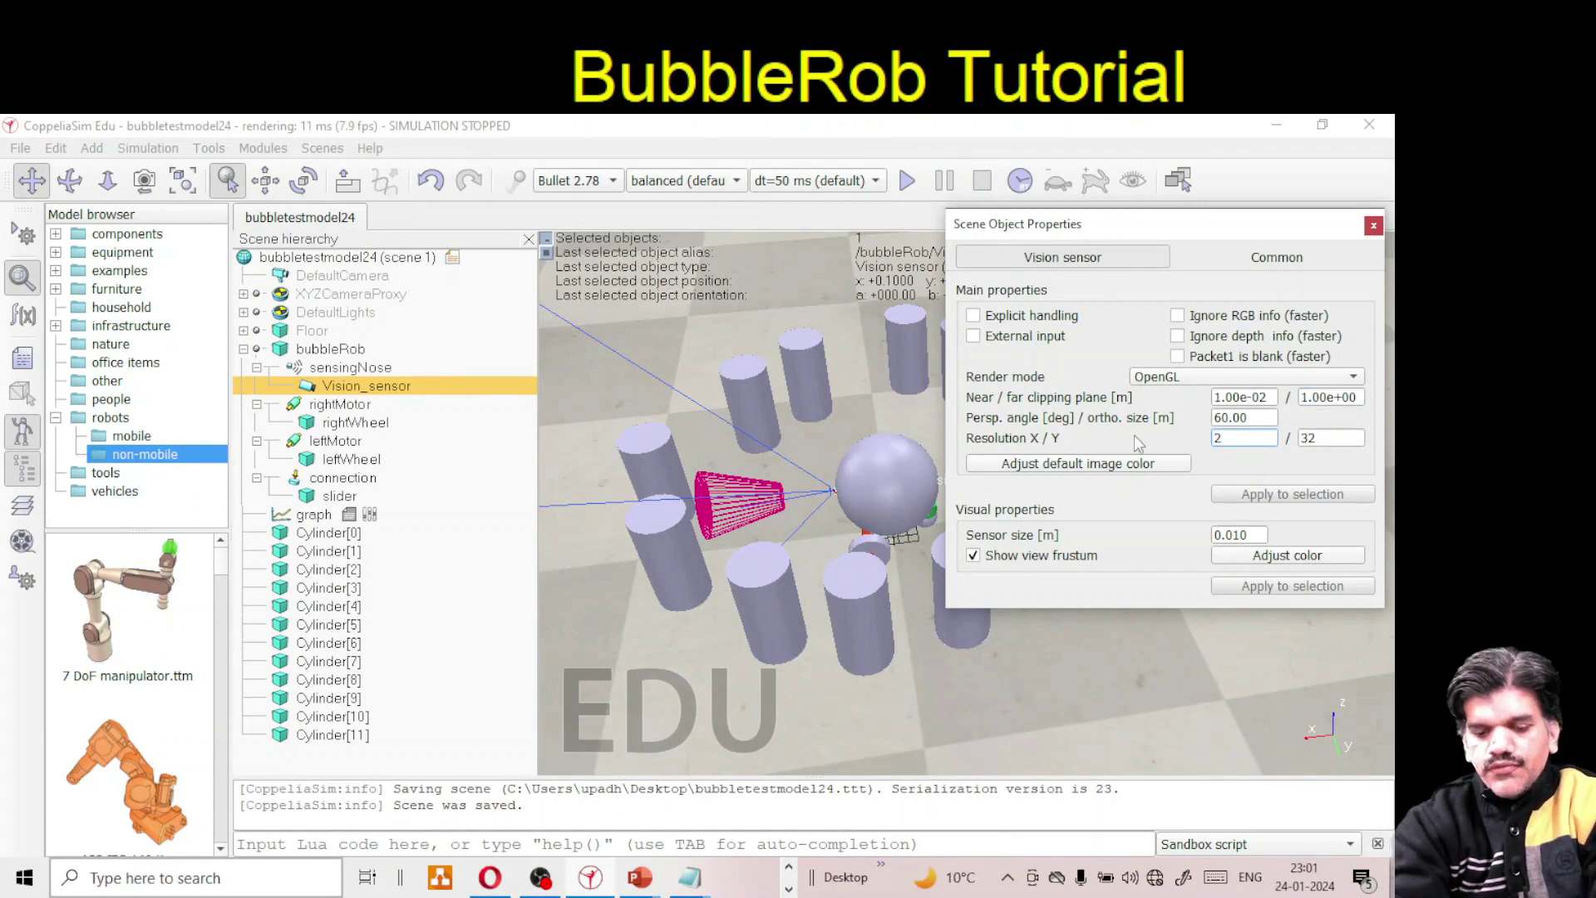
key("Tab")
type("256")
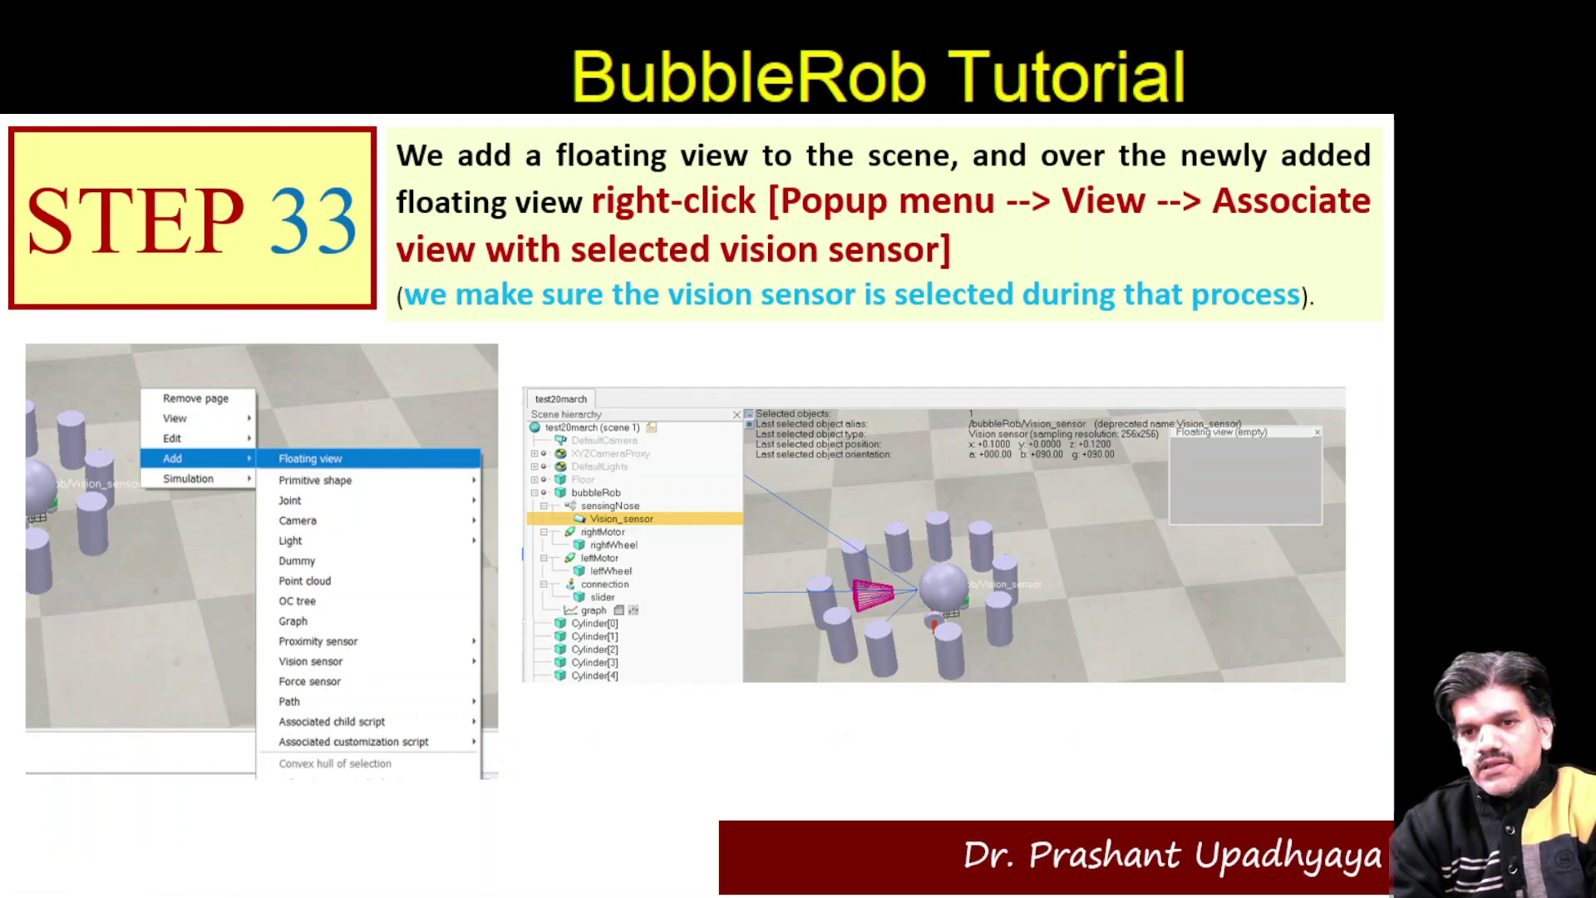
Switch from the tutorial slide back to the live CoppeliaSim scene
key("alt+Tab")
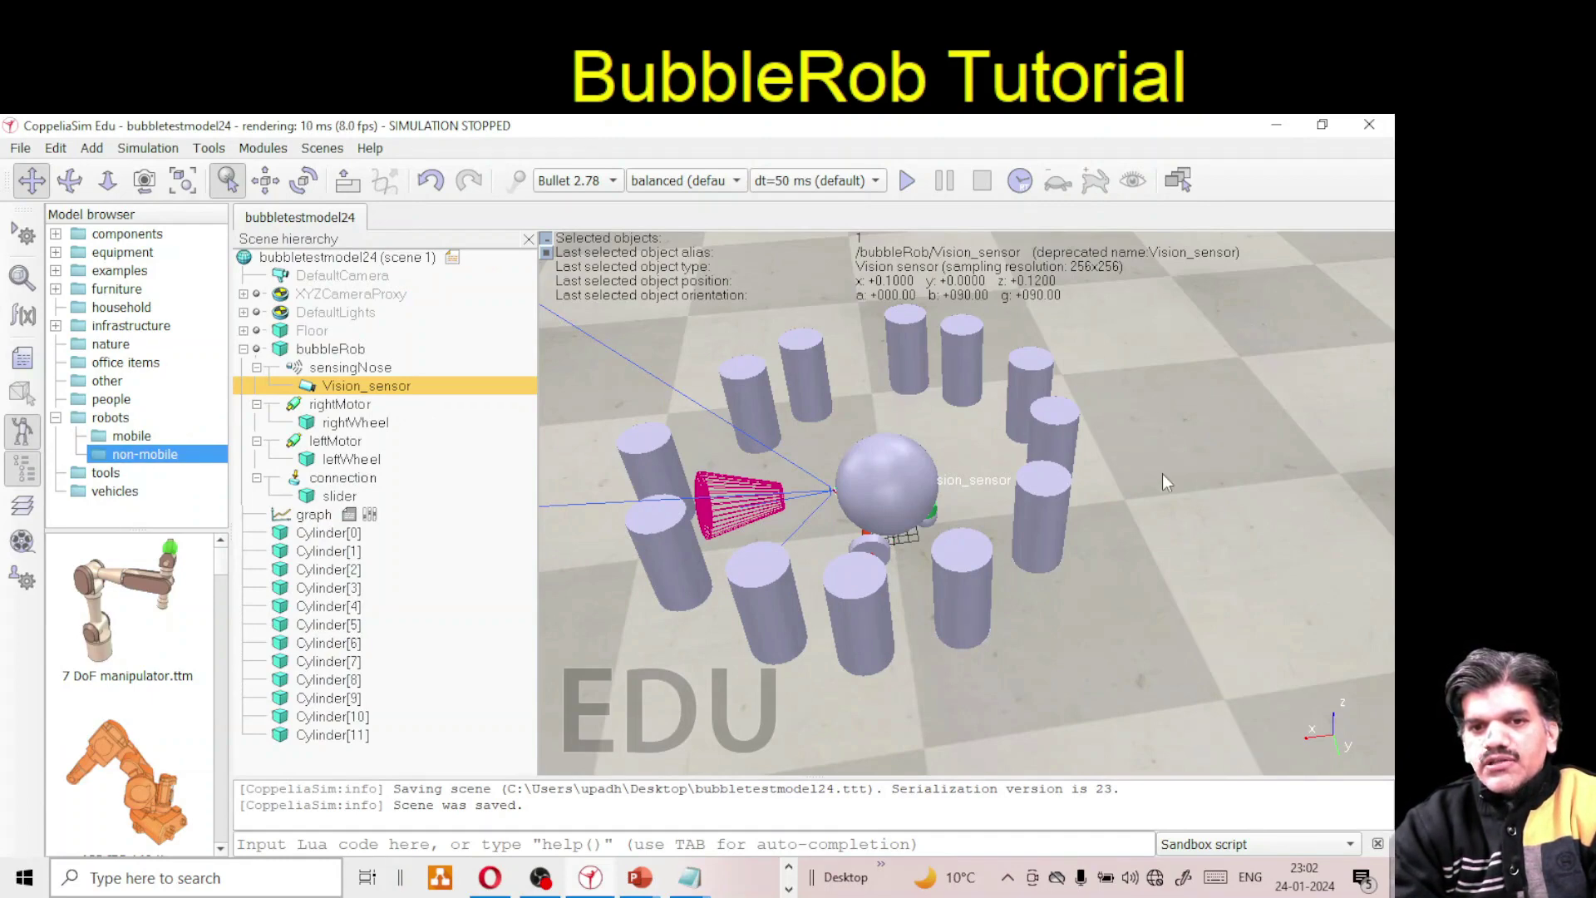
Add an empty floating view from the 3D view's Add menu
right_click(1188, 372)
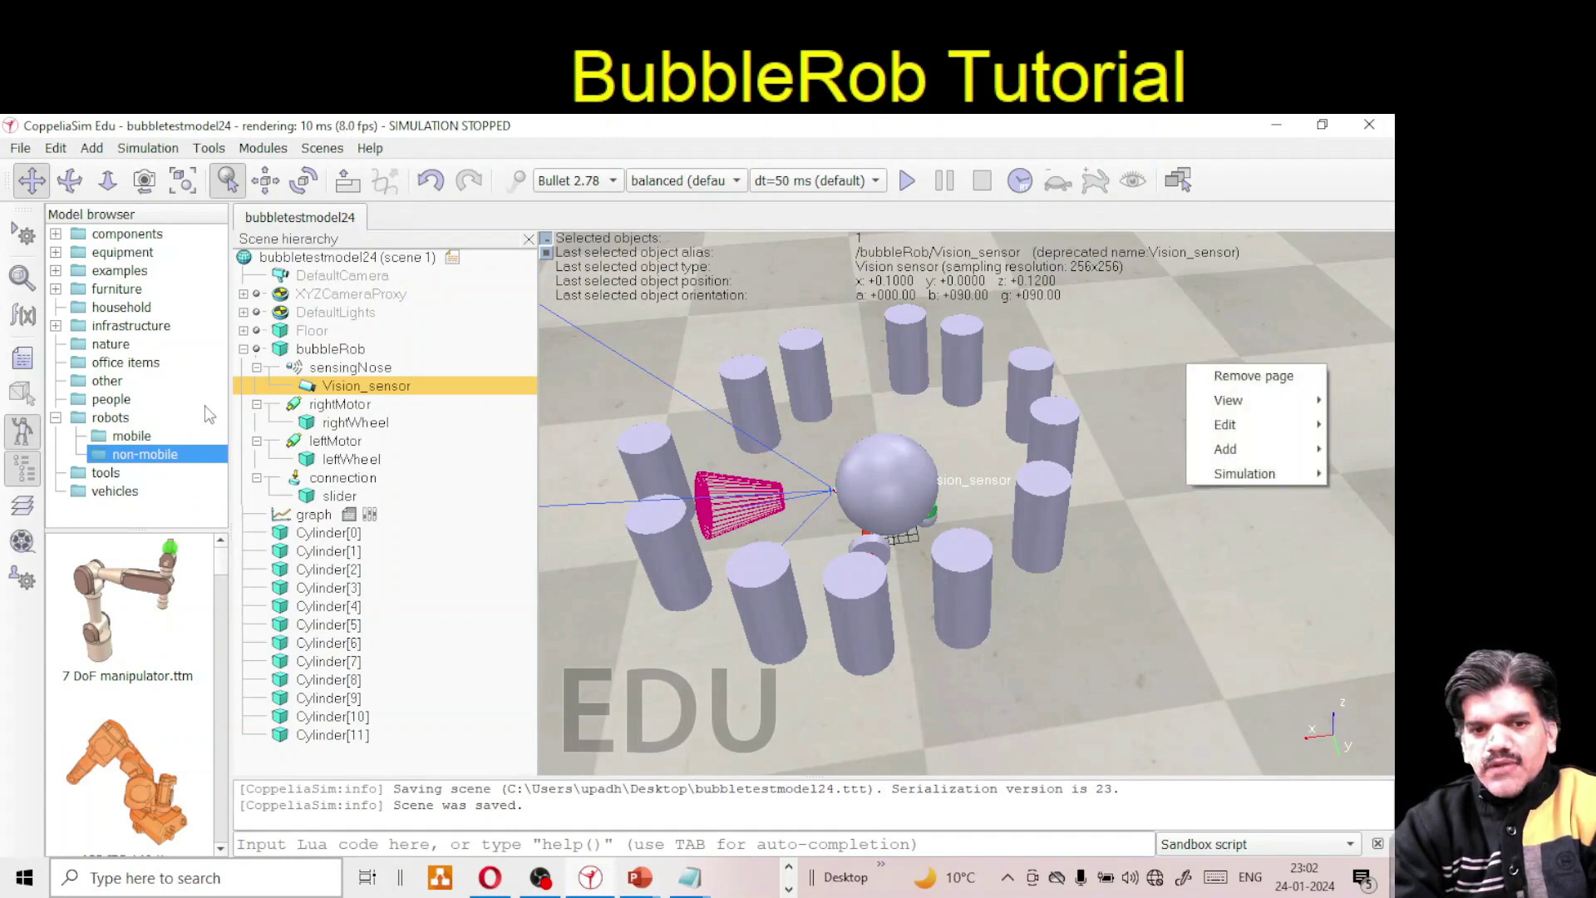
mouse_move(1314, 407)
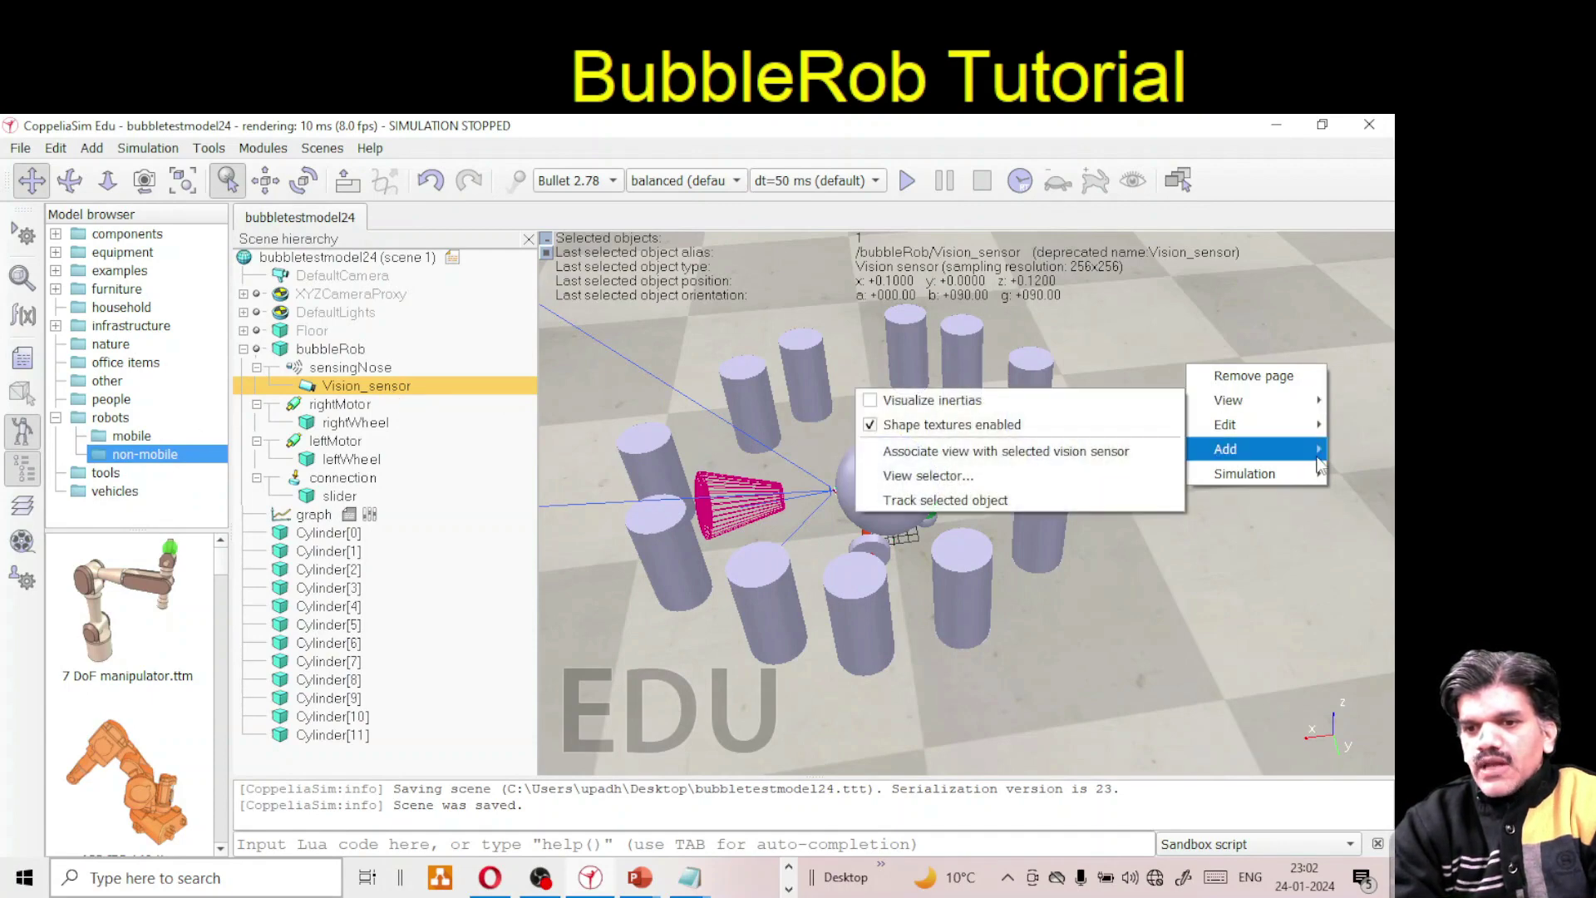
mouse_move(1296, 449)
left_click(1099, 452)
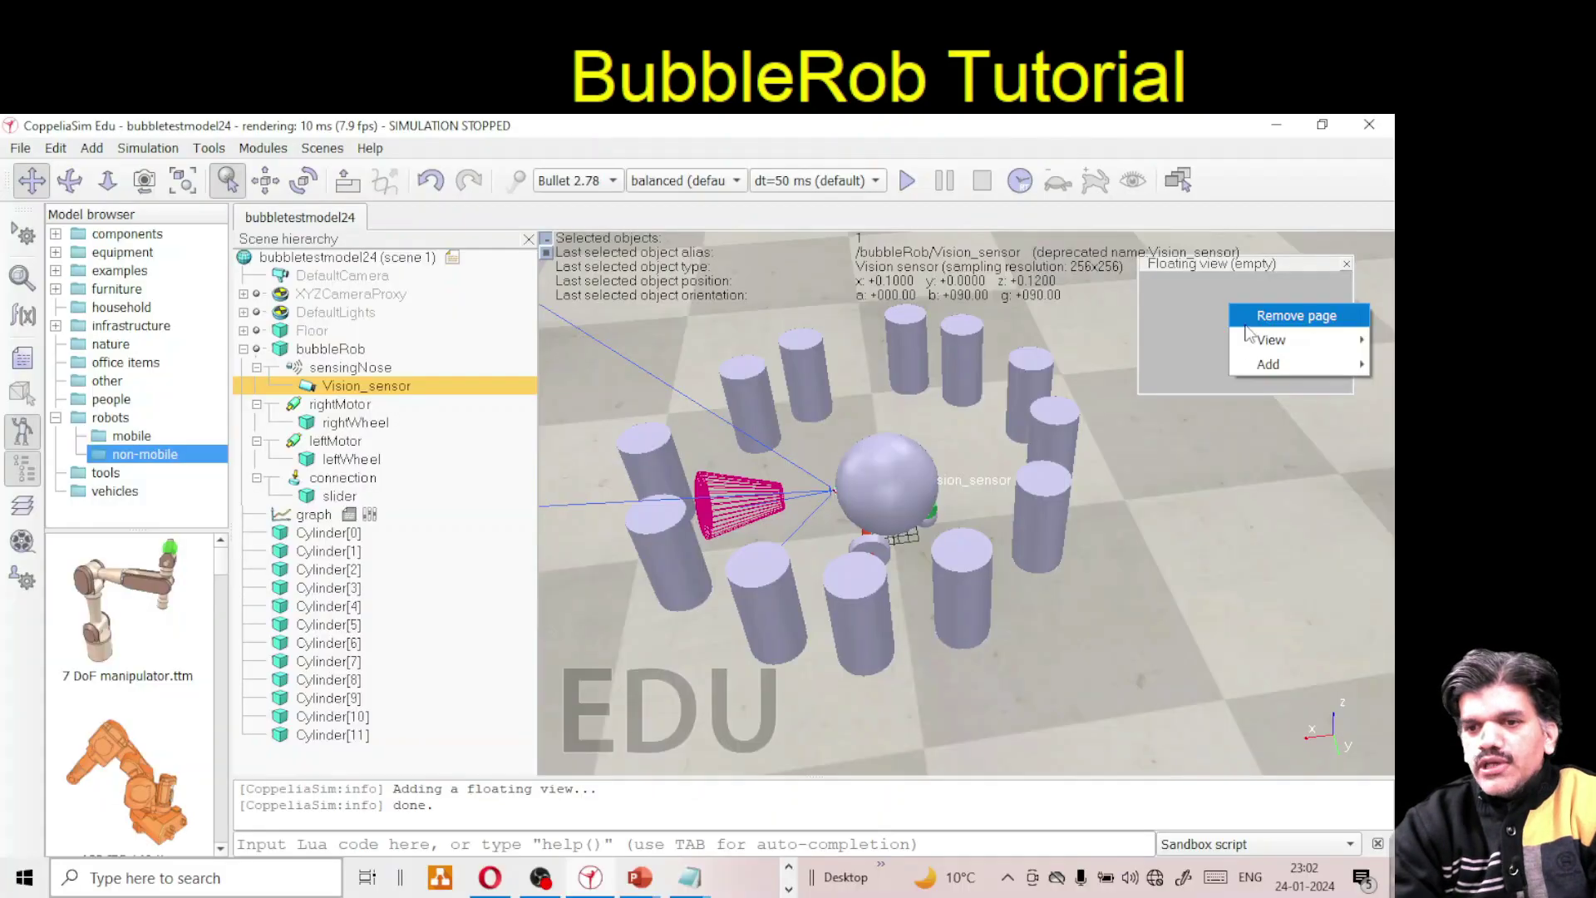
Associate the floating view with the vision sensor and start the simulation to view the cylinders
mouse_move(1257, 348)
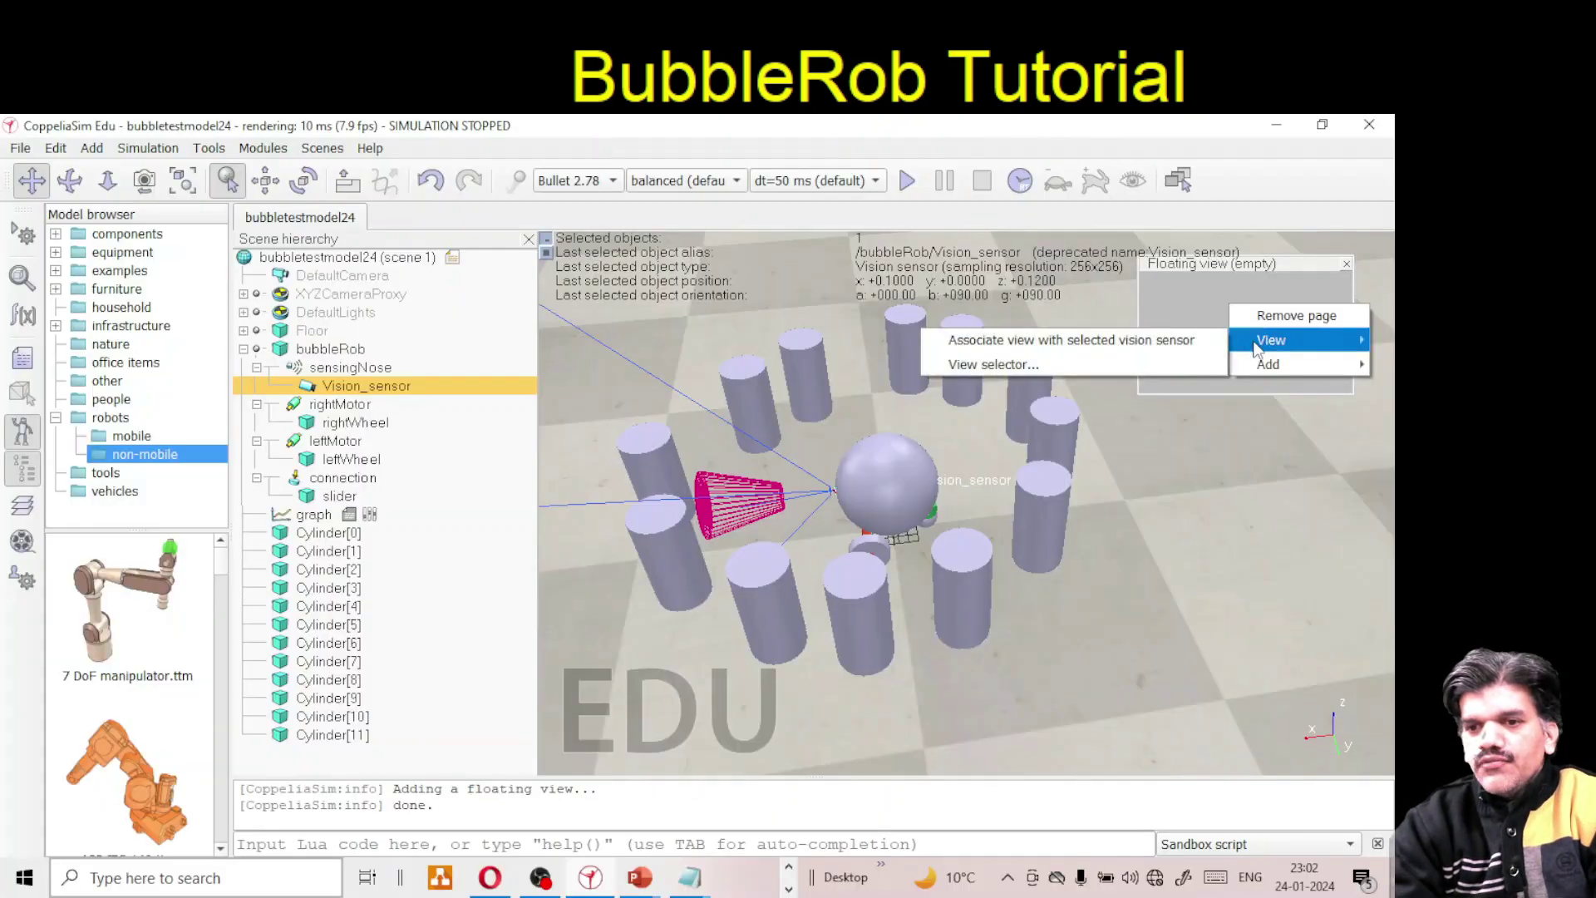
left_click(1180, 356)
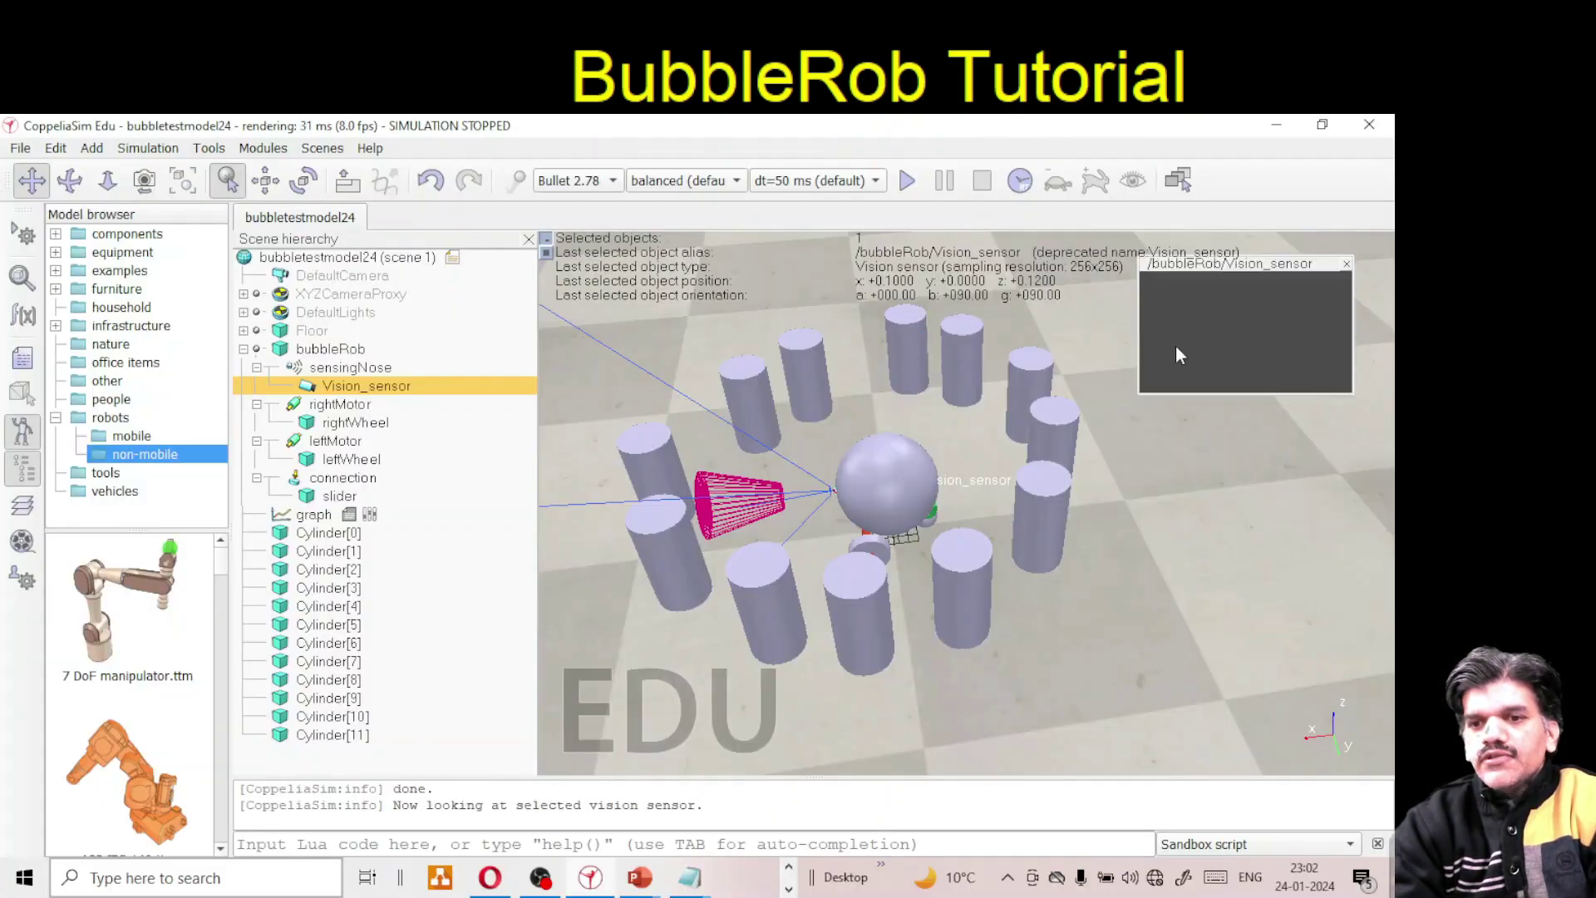
left_click(908, 186)
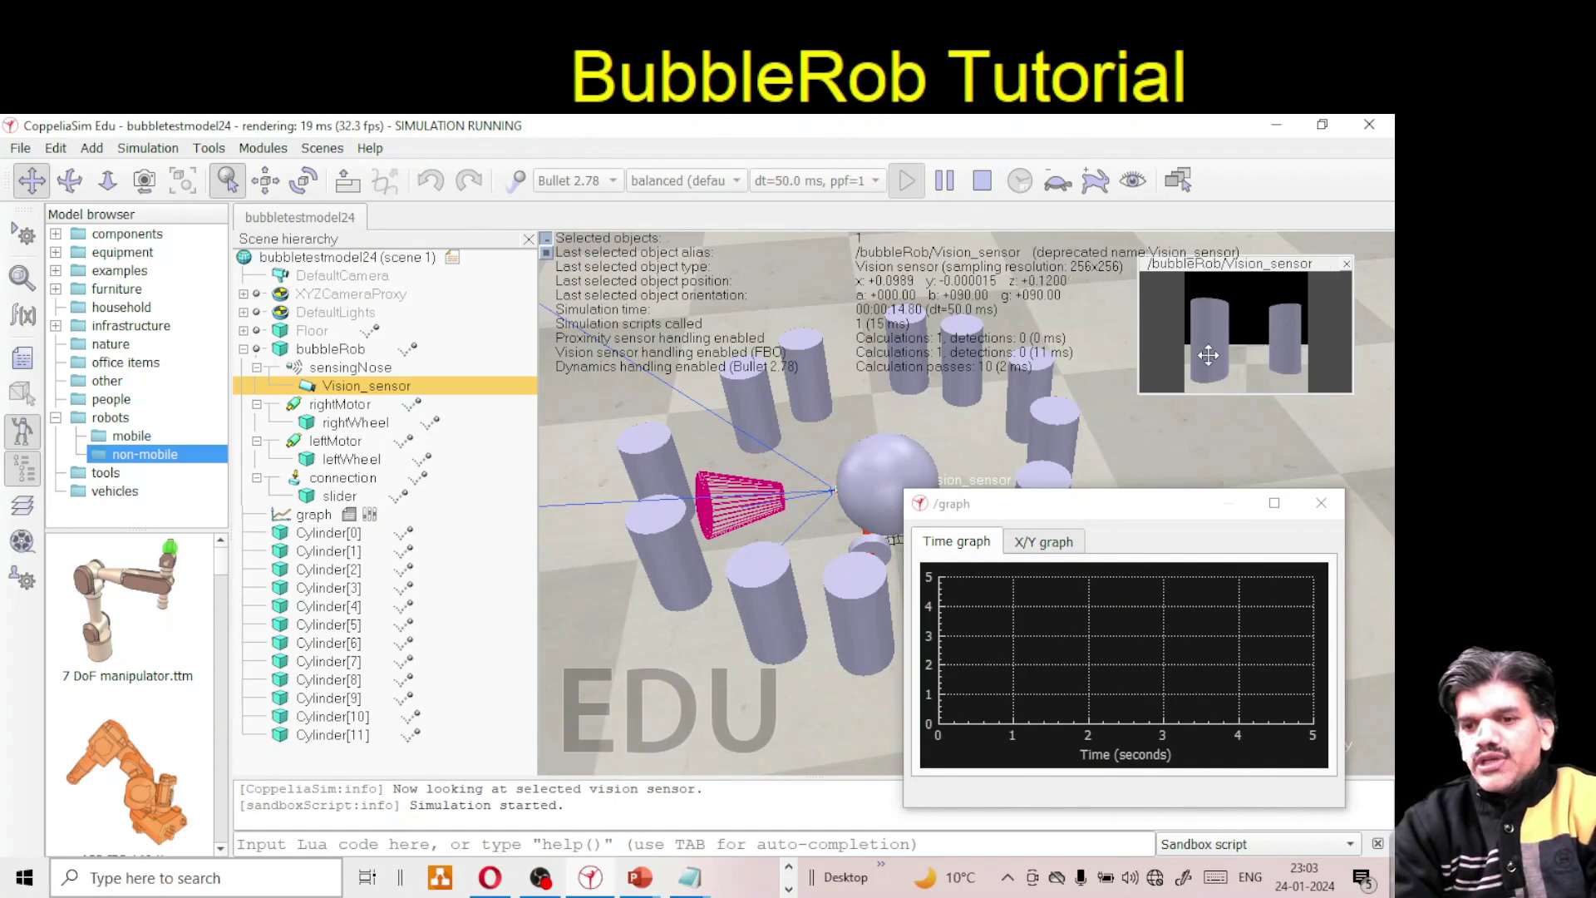
Stop the simulation, save with Ctrl+S, and rename Vision_sensor to 'sensor'
left_click(982, 180)
key("ctrl+s")
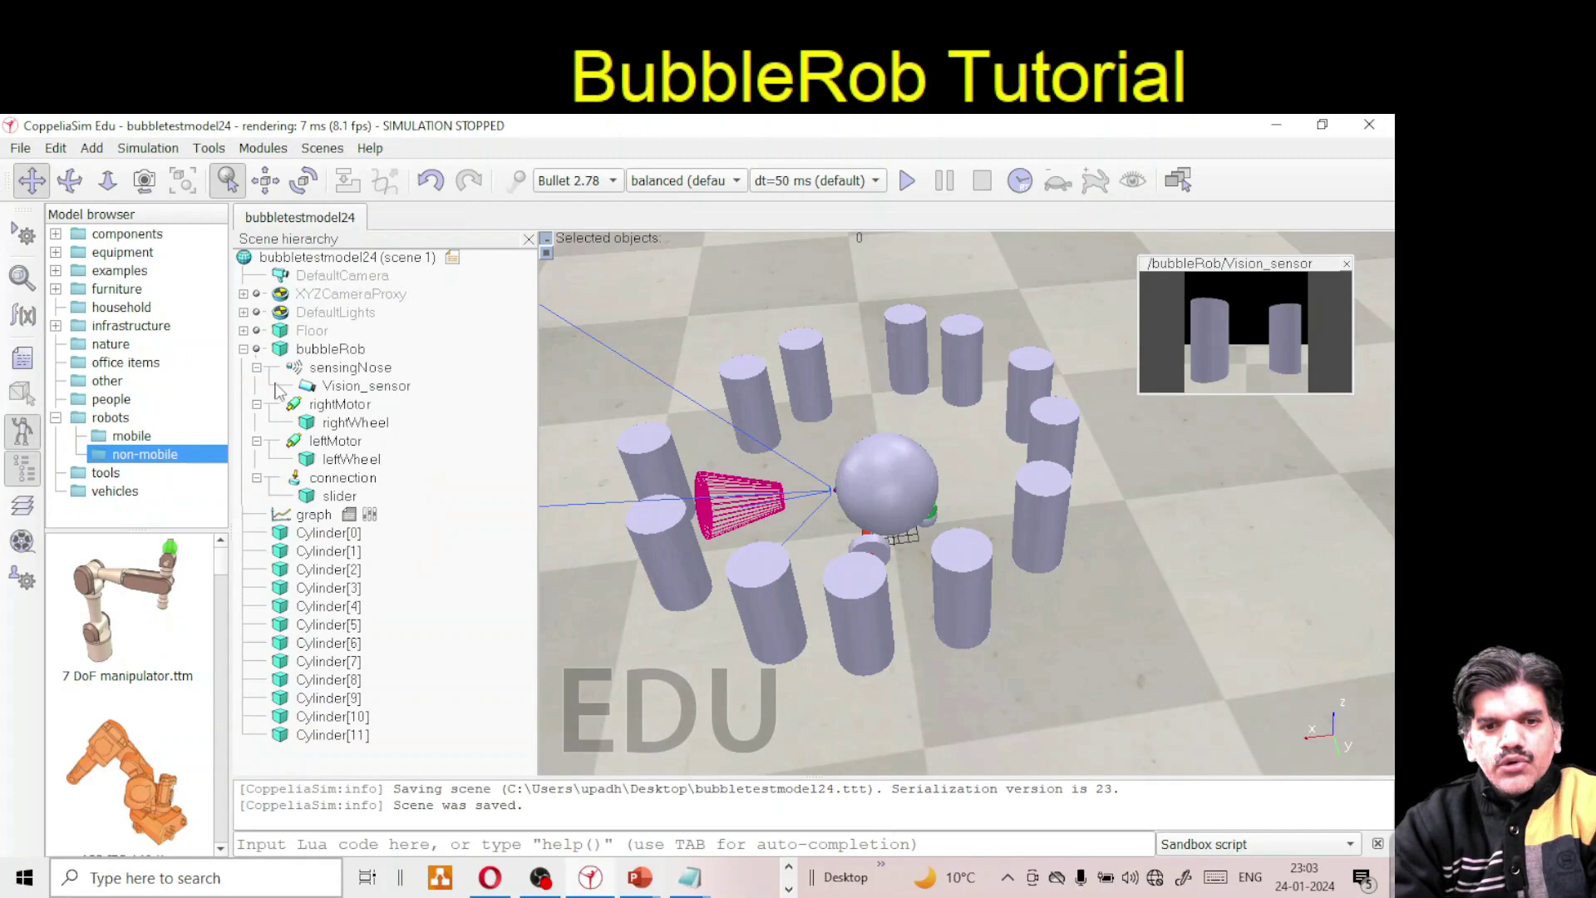
double_click(333, 386)
type("sensor")
key("Return")
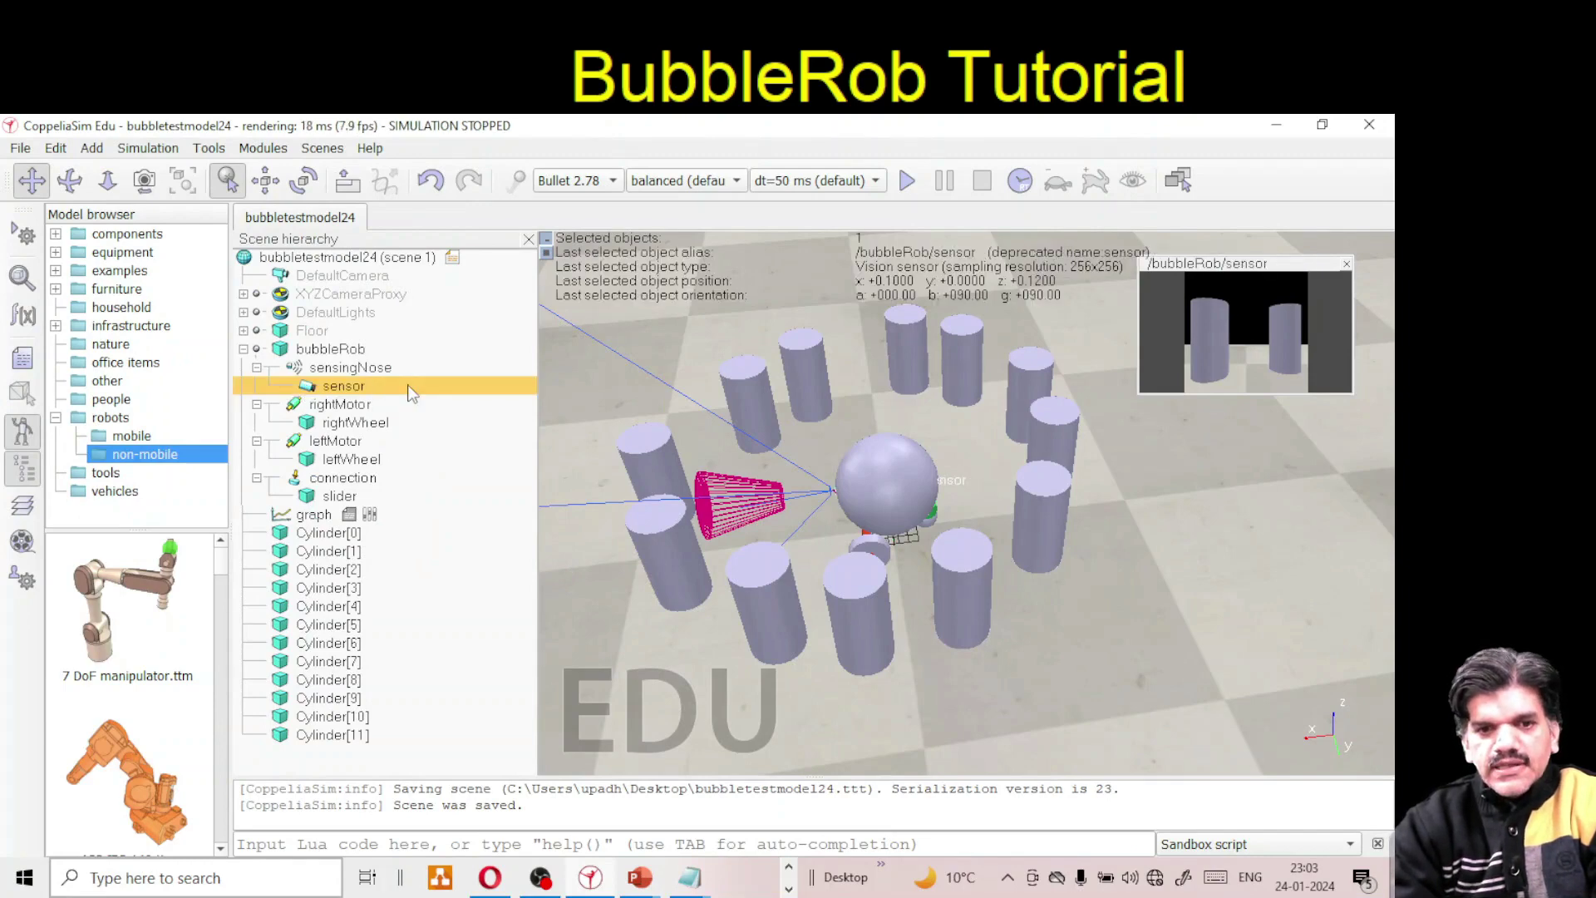